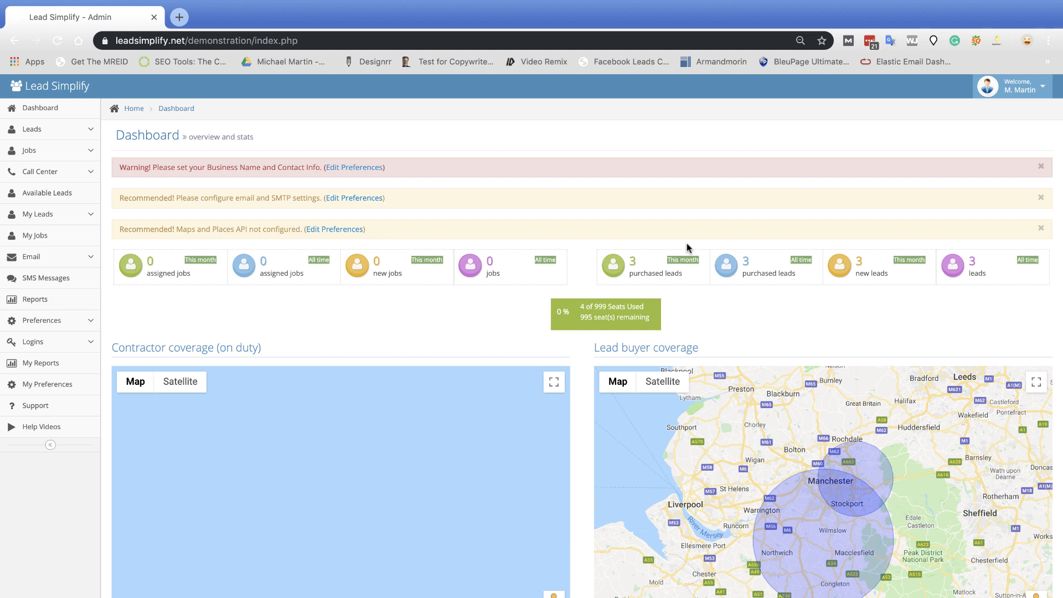
Open the Leads section and view the blank form for adding a lead manually
left_click(33, 137)
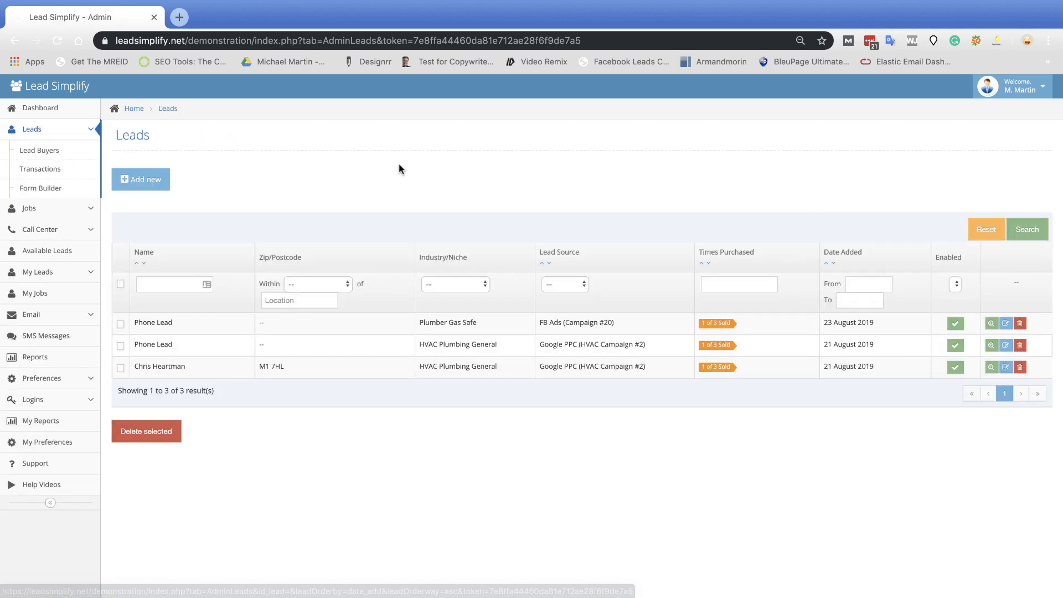
left_click(138, 179)
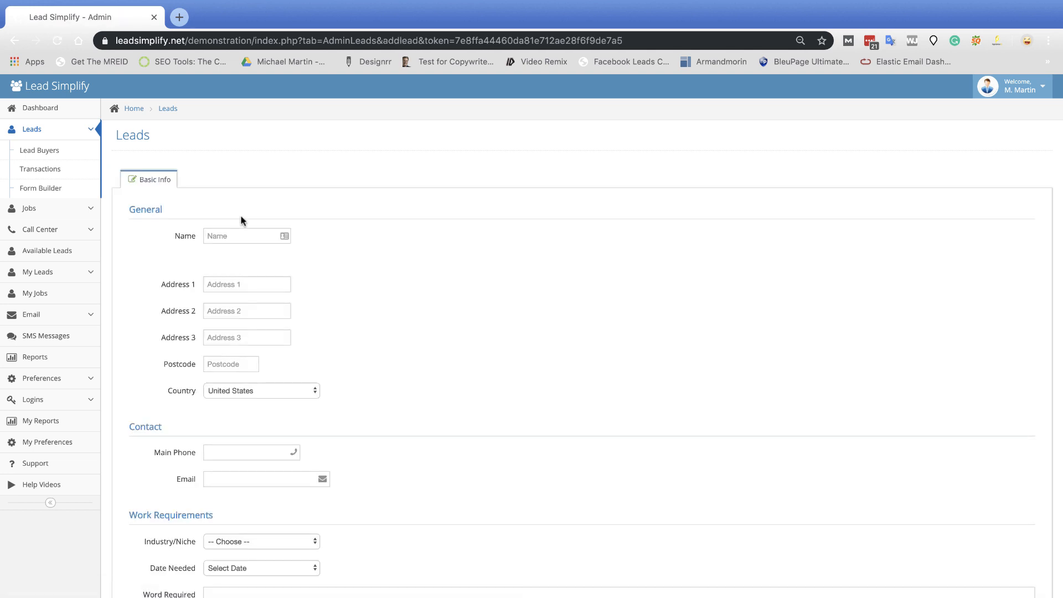
left_click(228, 237)
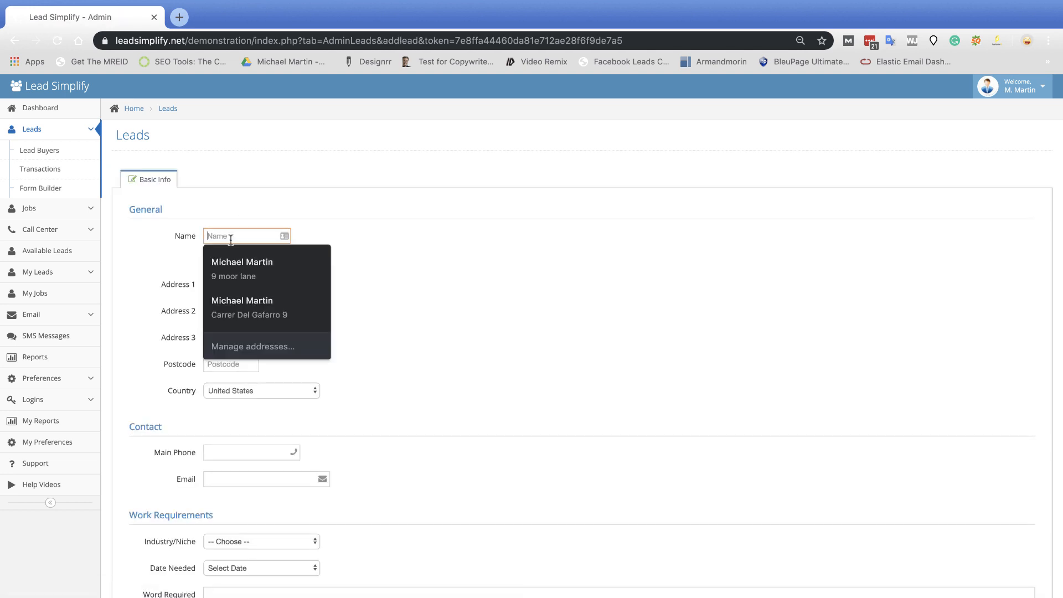
Create a new lead capture form in the Form Builder and name it "Plumber Manchester"
left_click(46, 190)
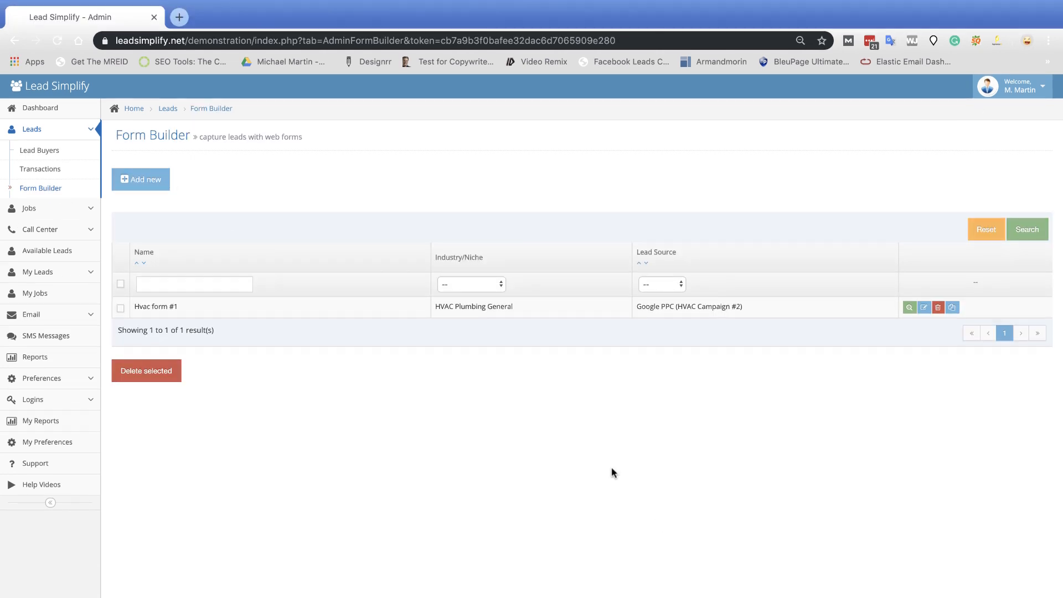
left_click(166, 185)
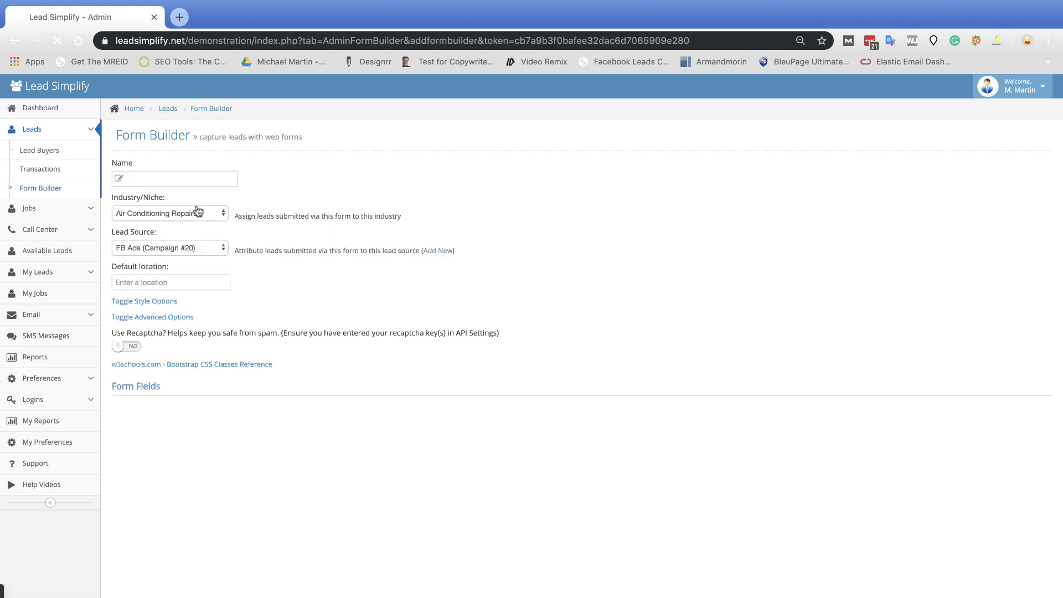
left_click(145, 178)
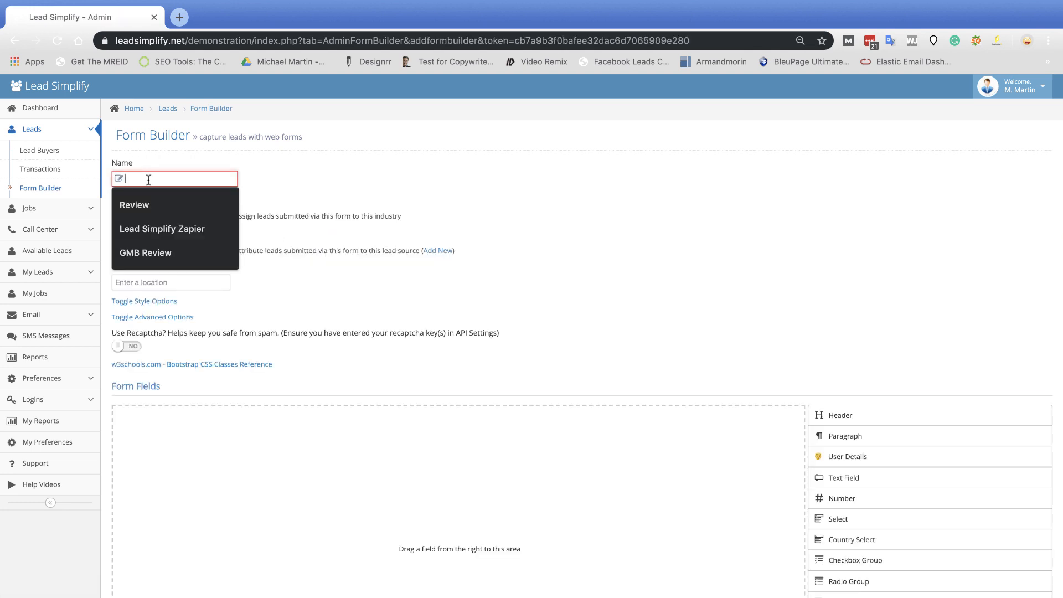
type("Test Form")
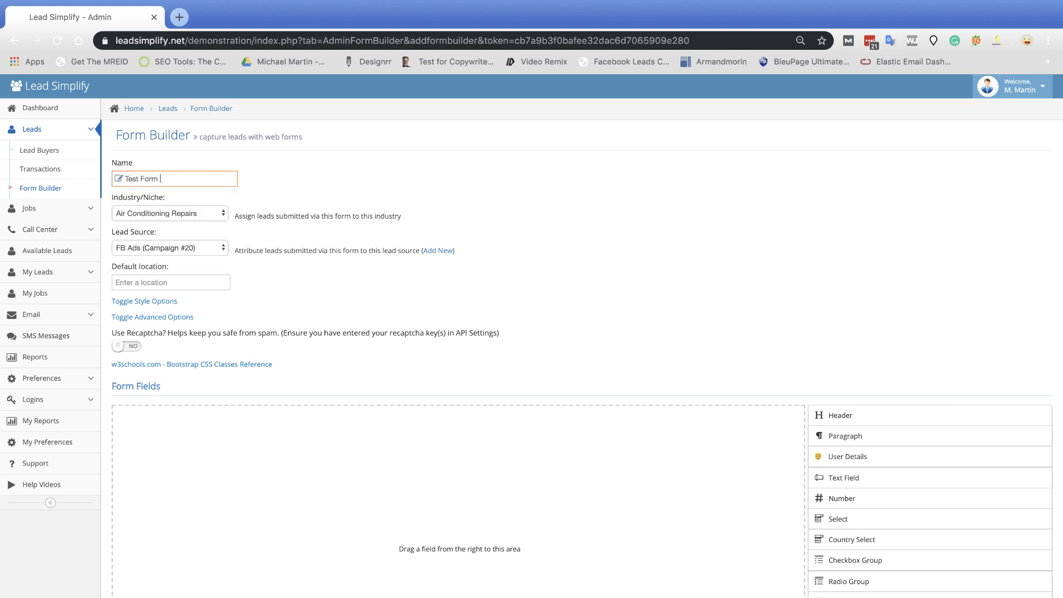
key("super+a")
type("Plumber Manchester")
Assign the form to the Plumber Gas Safe industry and the Google PPC (HVAC Campaign #2) lead source
left_click(224, 214)
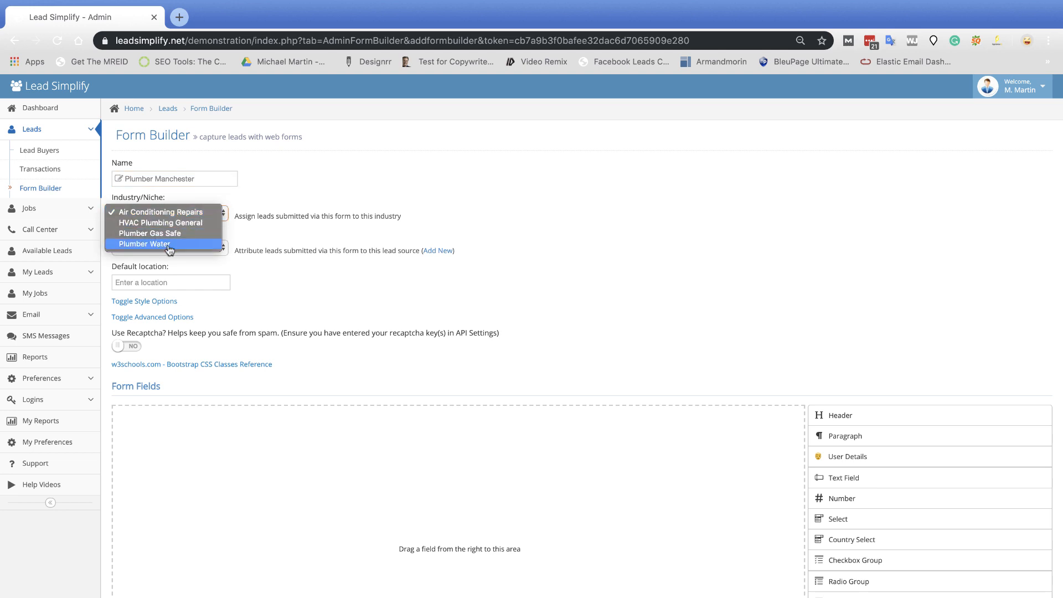
left_click(139, 233)
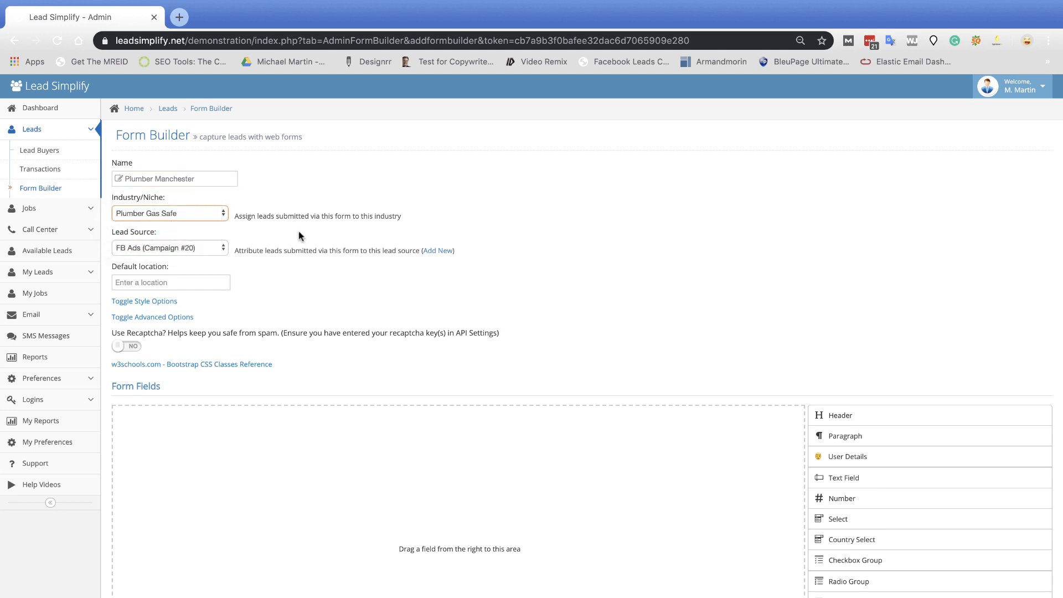
left_click(199, 250)
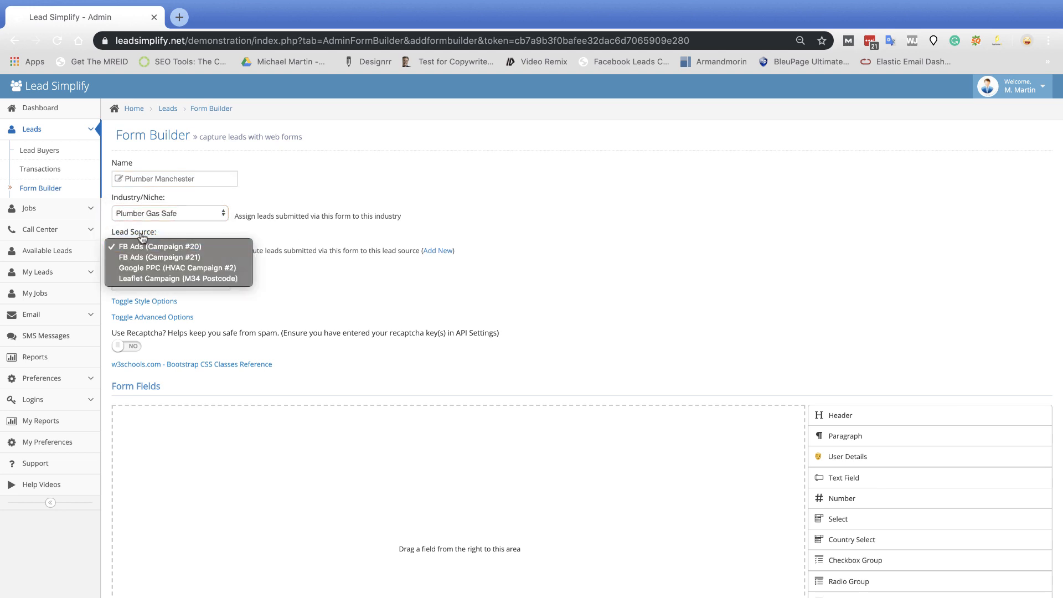
left_click(145, 269)
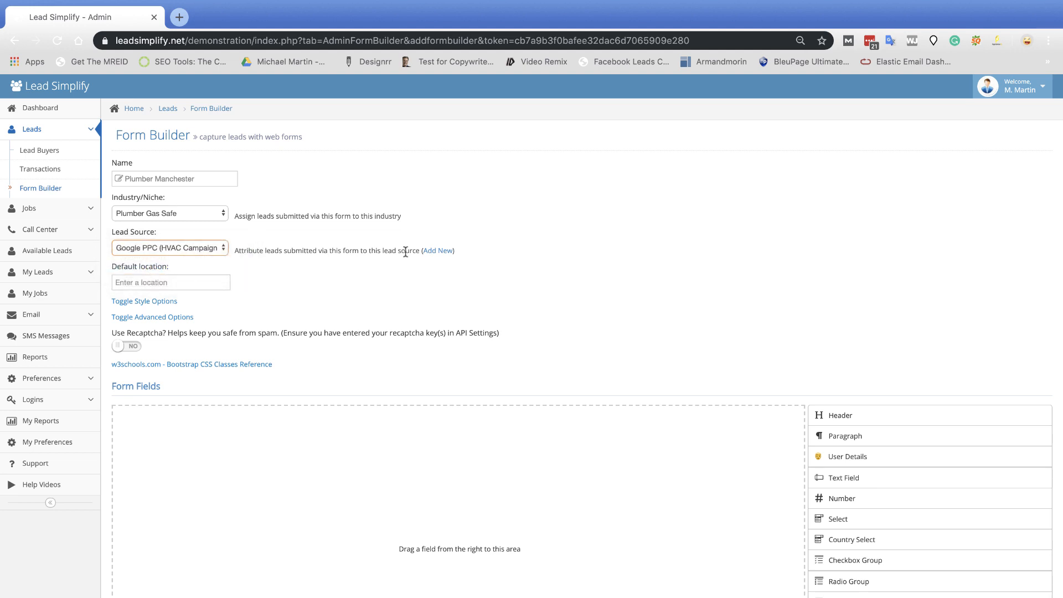
Set the form's default location to Manchester, UK
scroll(406, 252, "down", 2)
left_click(185, 216)
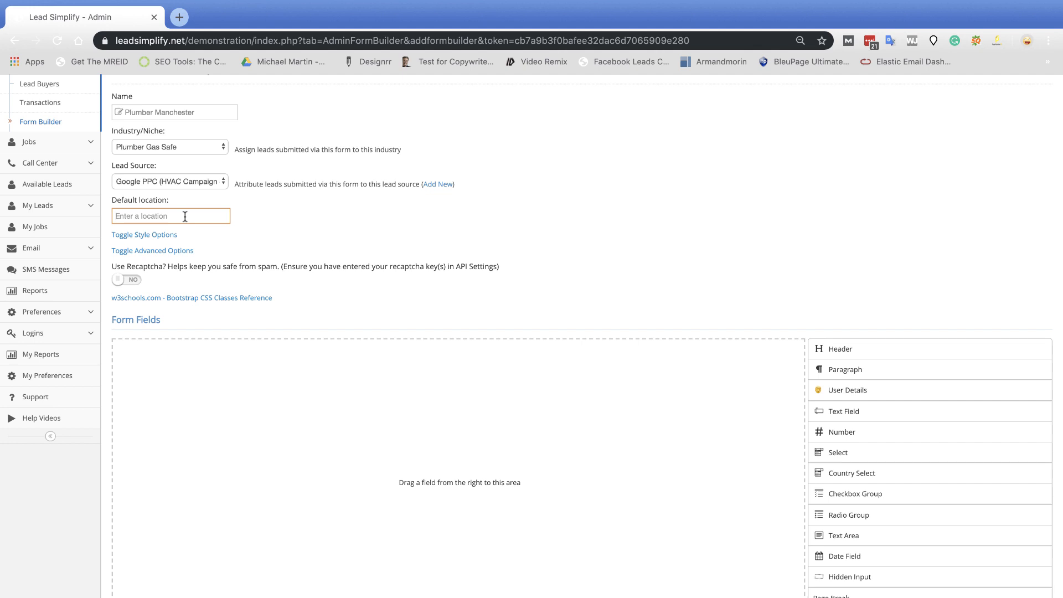
type("Manchester")
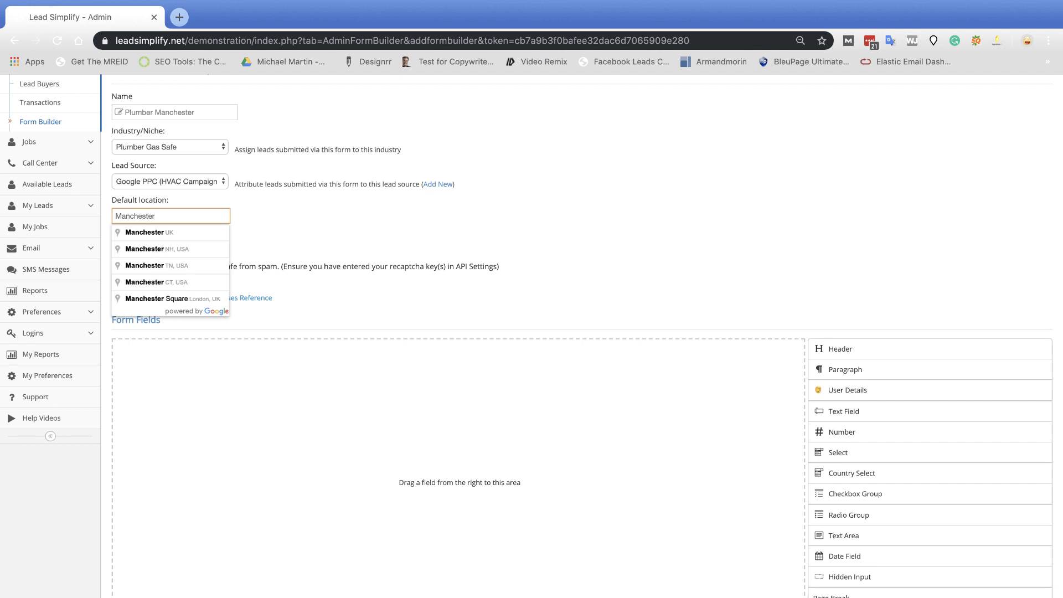
left_click(172, 232)
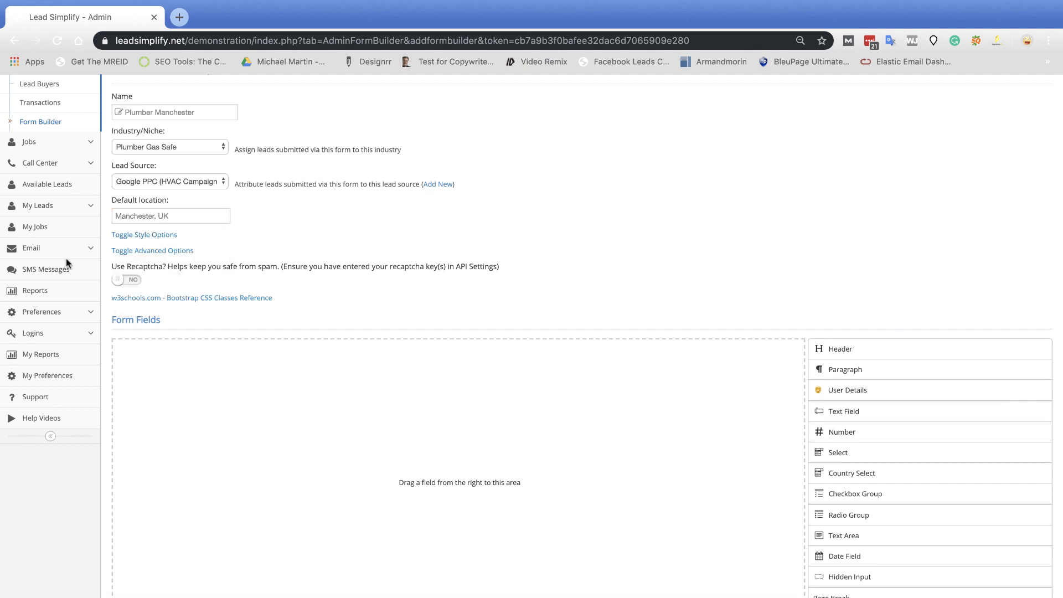
Reveal the form's style options and give the previous button the Danger style with the text "Back"
left_click(116, 235)
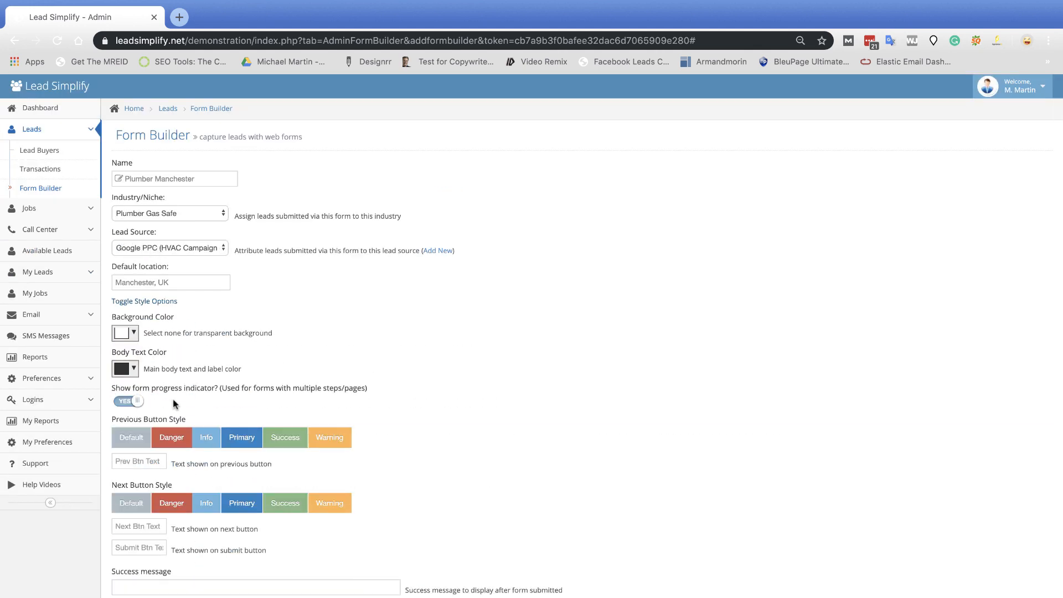
scroll(174, 404, "down", 3)
left_click(131, 382)
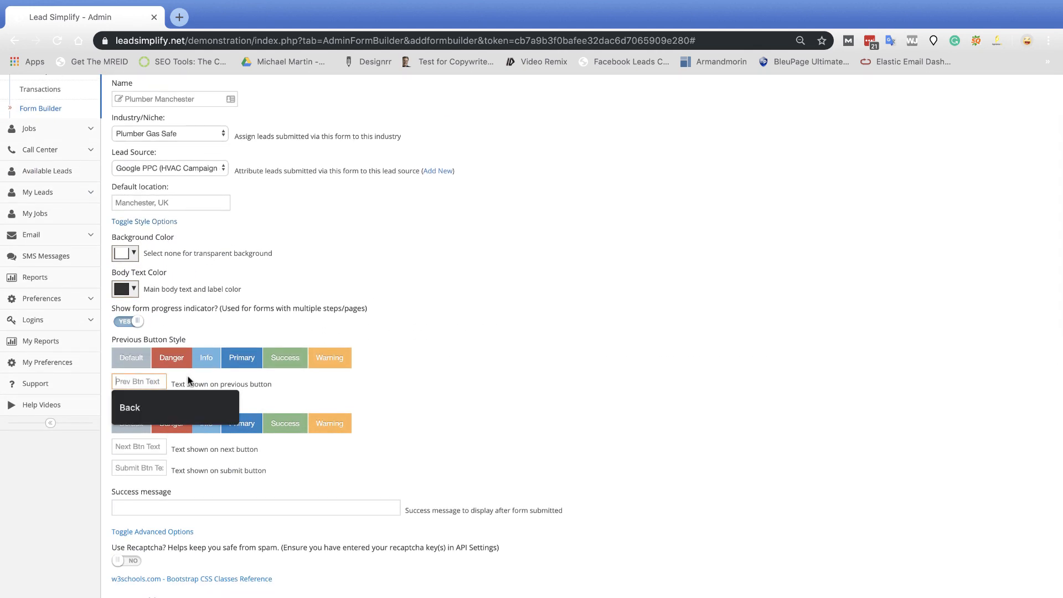
left_click(155, 357)
left_click(139, 387)
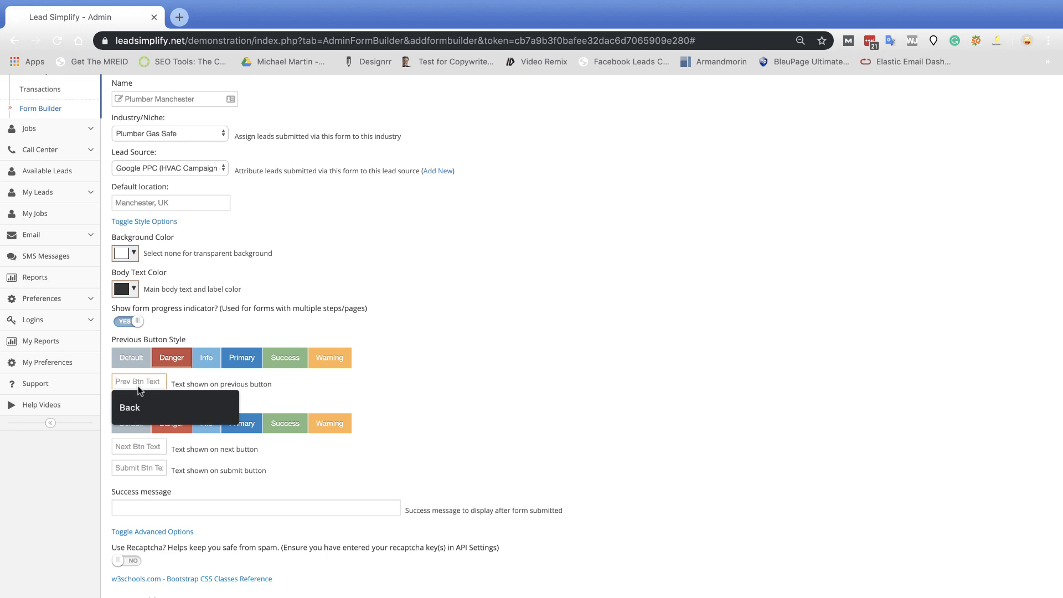
left_click(138, 409)
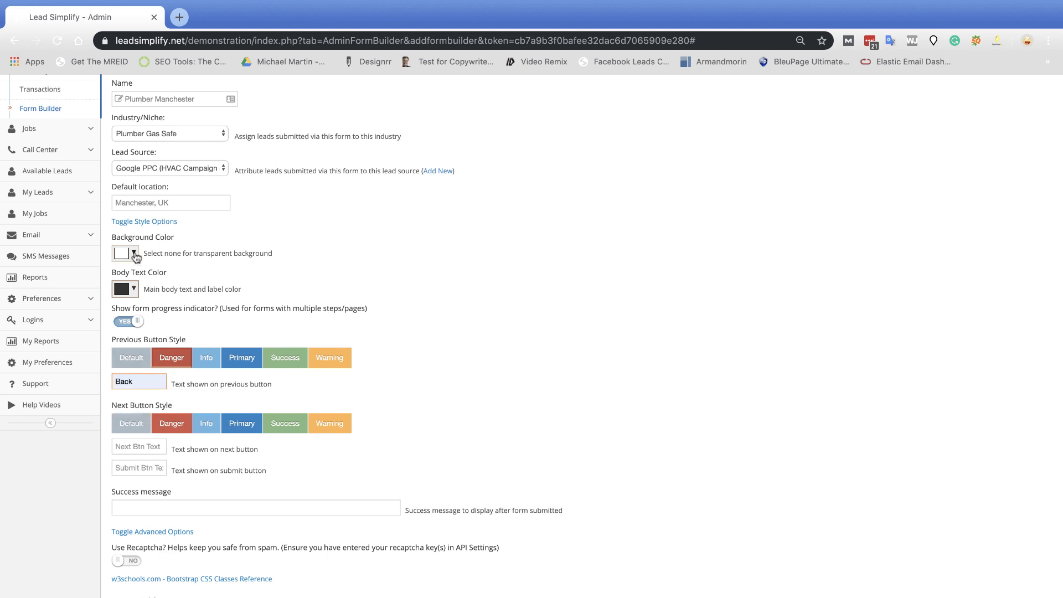
Set the form's background color to none for a transparent background
left_click(135, 254)
left_click(201, 275)
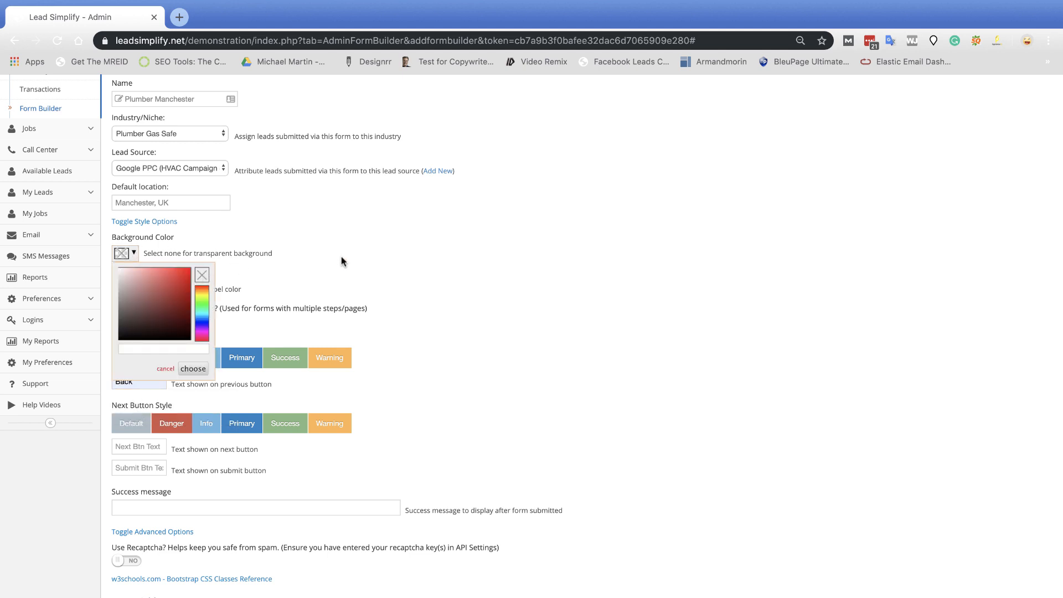
left_click(341, 261)
Give the next button the Success style with the text "Next", and set the submit button text to "Submit"
scroll(332, 277, "down", 2)
left_click(286, 324)
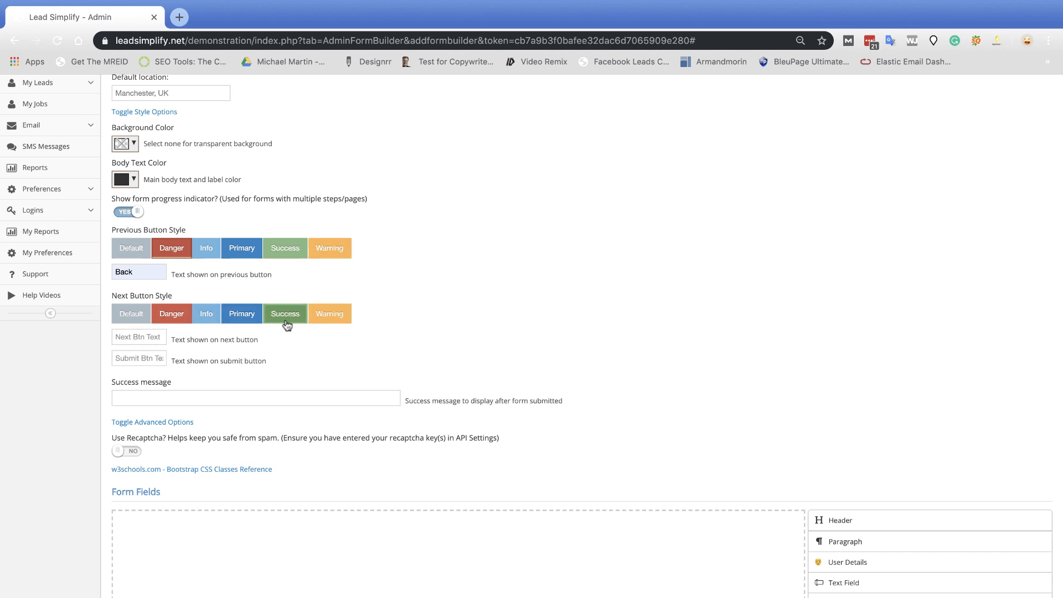
left_click(125, 339)
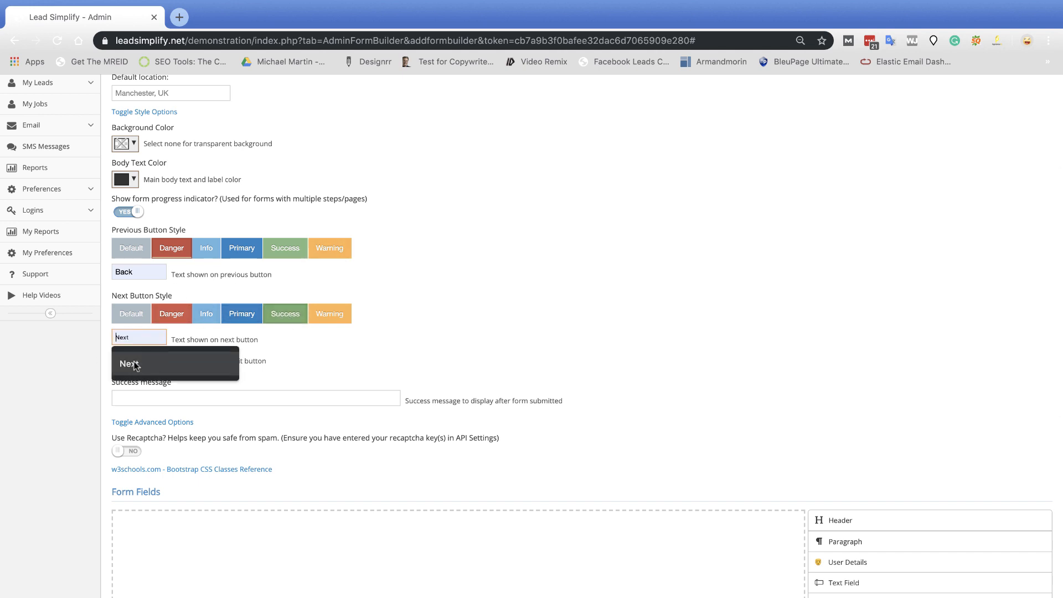
left_click(136, 364)
left_click(136, 359)
left_click(134, 385)
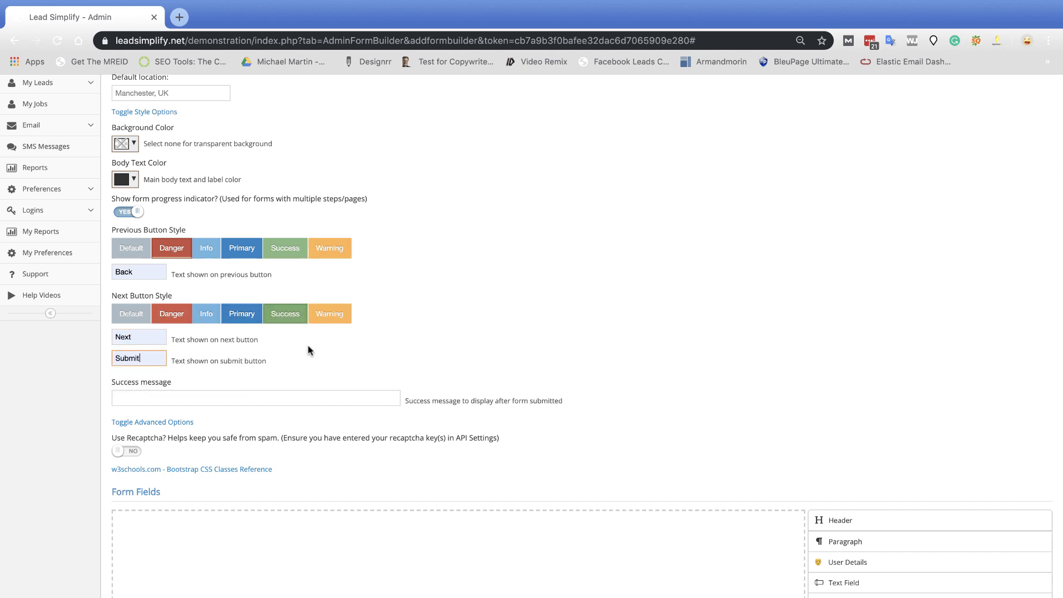
Set the form's success message to "Thanks we will contact you shortly with a quotation!"
scroll(308, 351, "down", 2)
left_click(131, 287)
type("T")
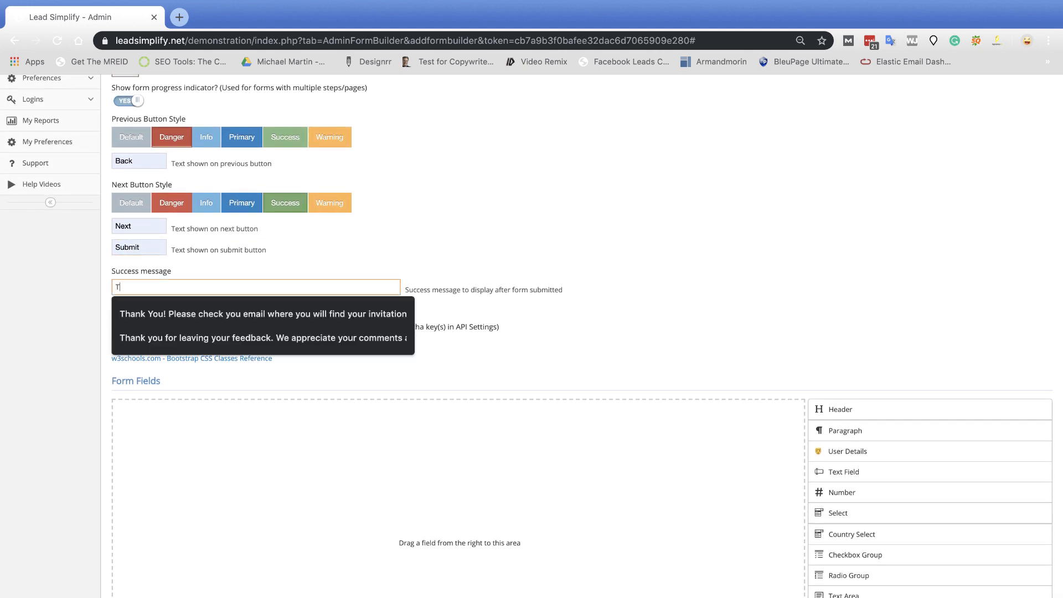
type("hanks wre")
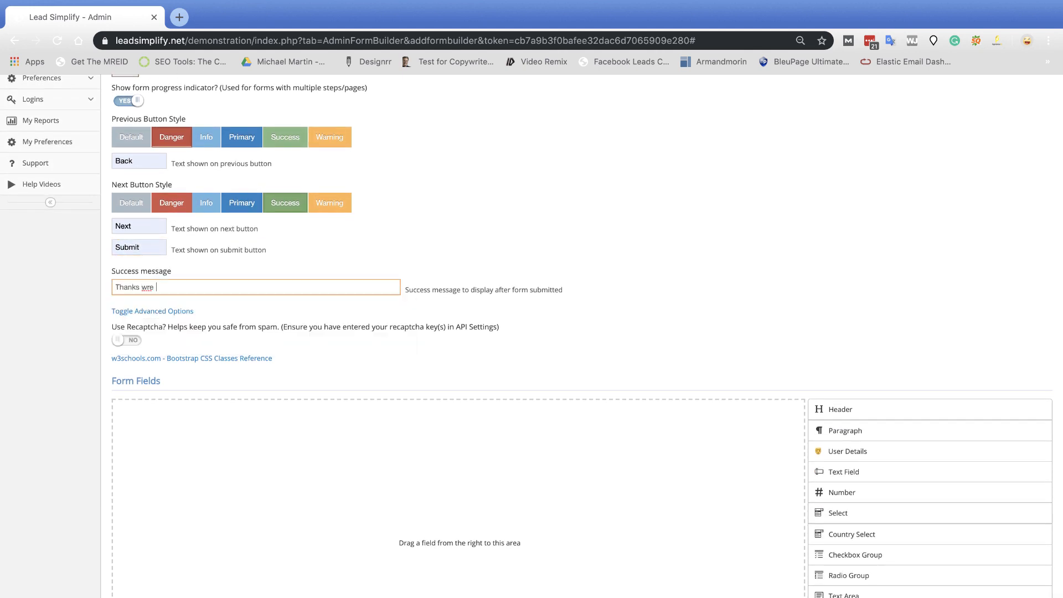
key("BackSpace")
key("BackSpace")
key("BackSpace")
type("e wo")
key("BackSpace")
key("BackSpace")
type("ill contact you shortly with a quotation!")
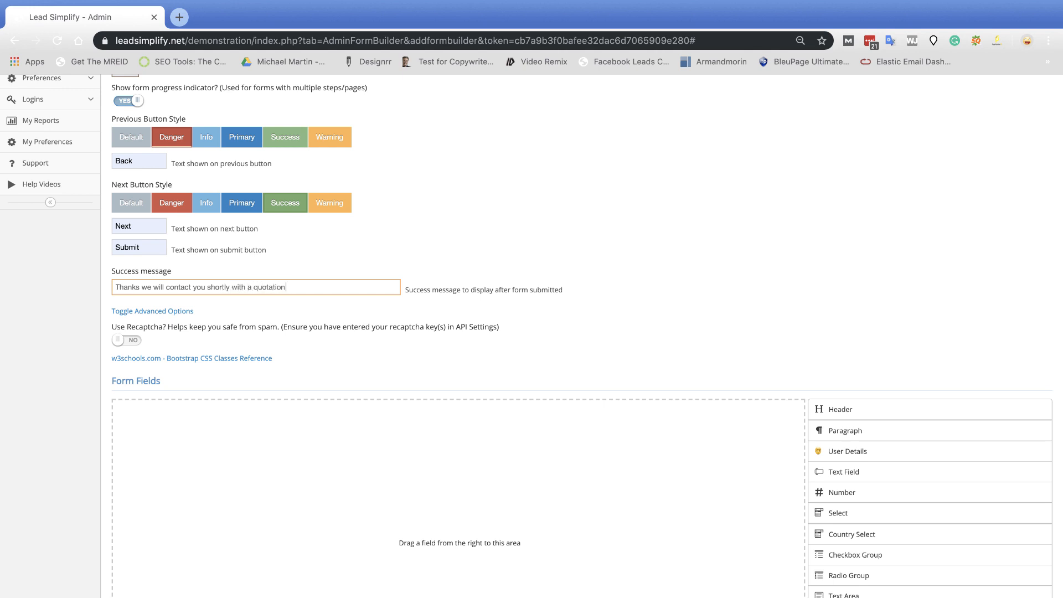
Enable Recaptcha for the form and add the User Details field group to the form fields
left_click(132, 341)
scroll(724, 321, "down", 4)
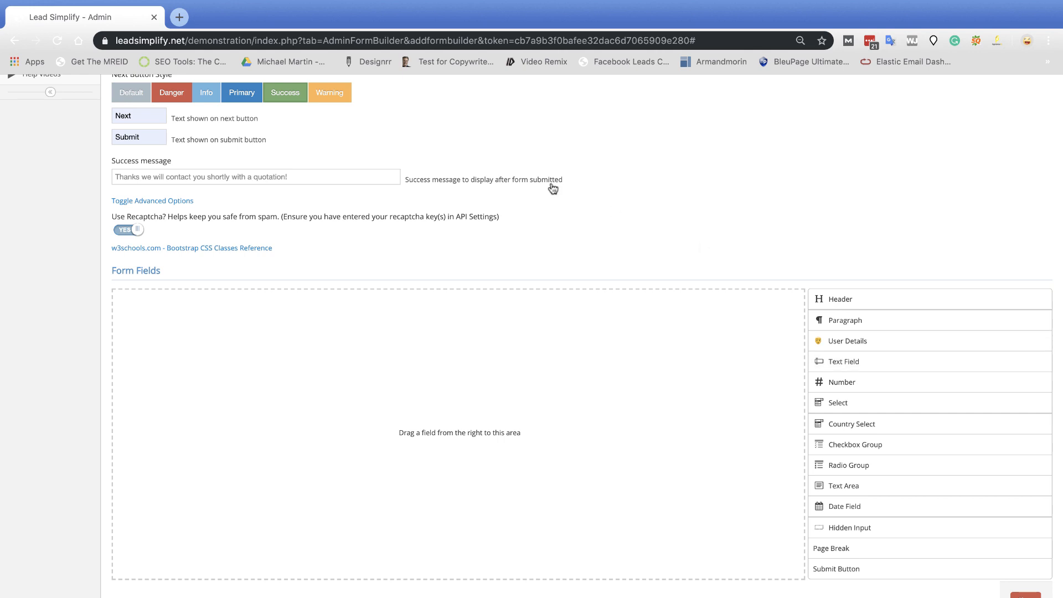
scroll(501, 171, "up", 8)
scroll(667, 344, "down", 9)
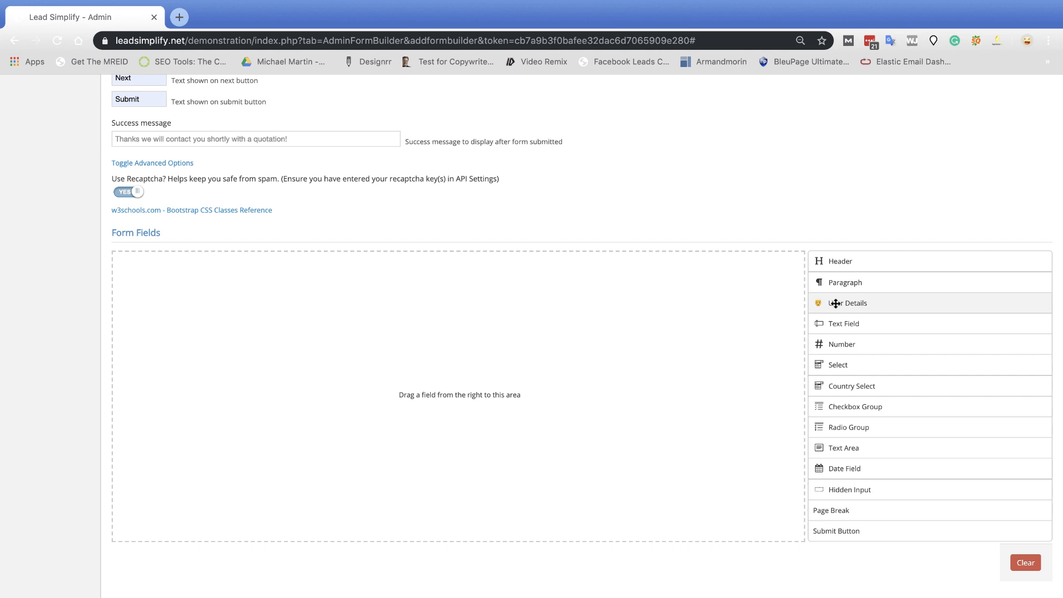
left_click(836, 303)
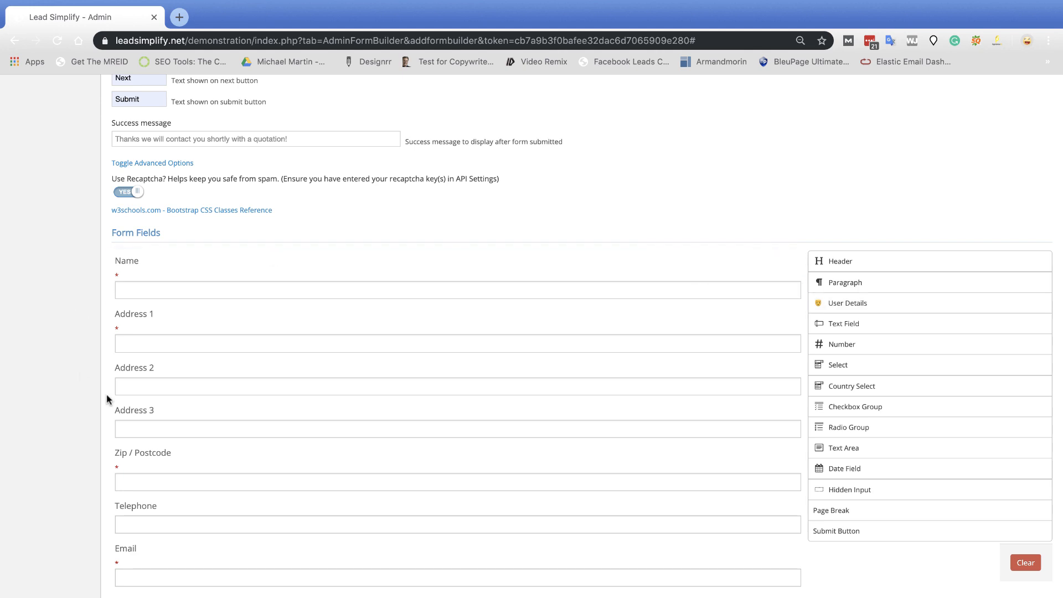
Remove the Address 1, Address 2, Address 3 and Zip / Postcode fields from the form
scroll(108, 400, "down", 3)
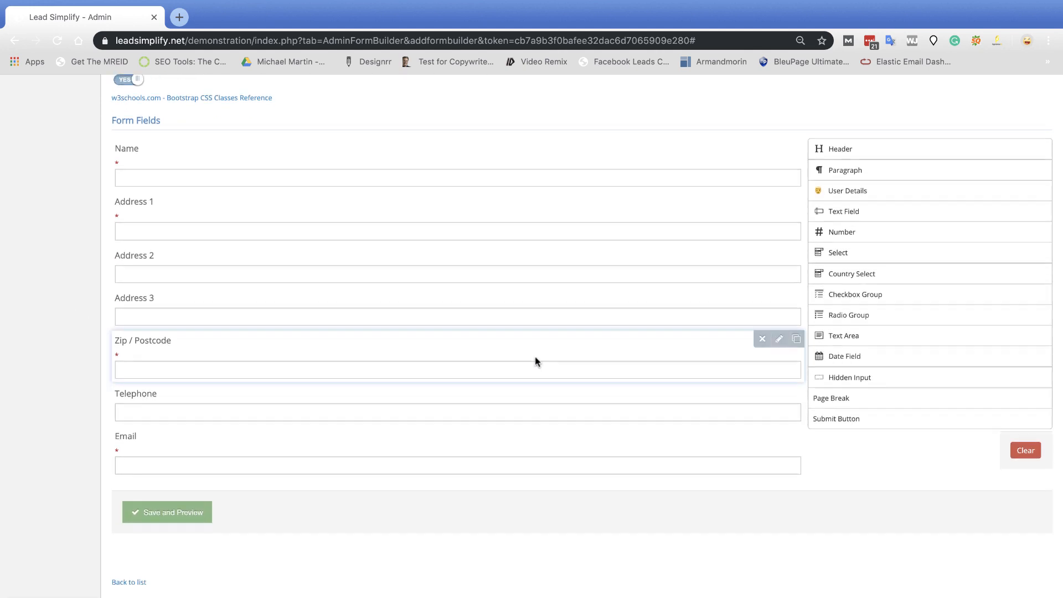
scroll(537, 360, "up", 3)
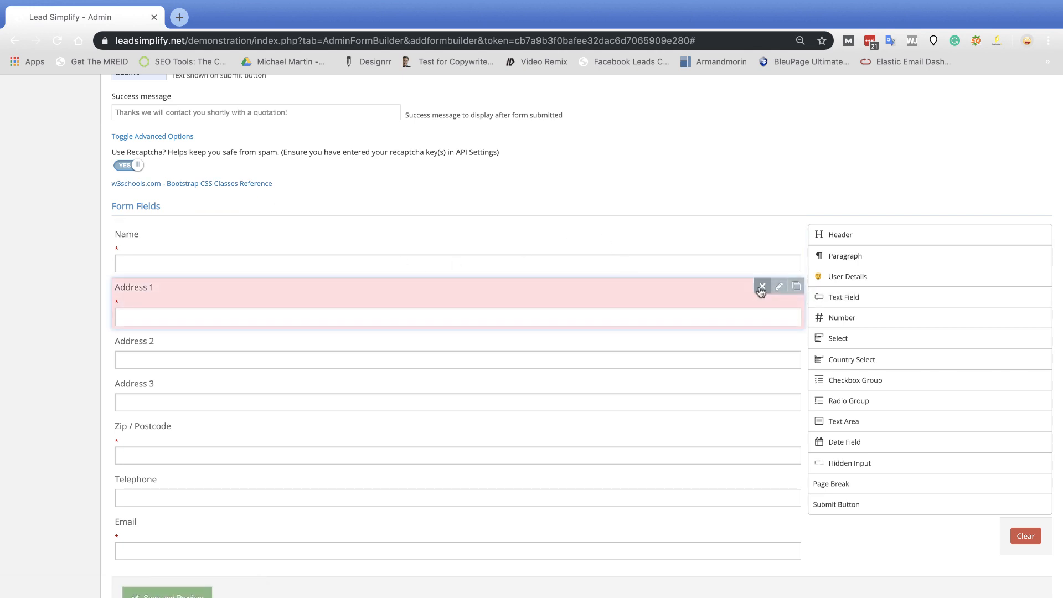
left_click(762, 287)
left_click(762, 287)
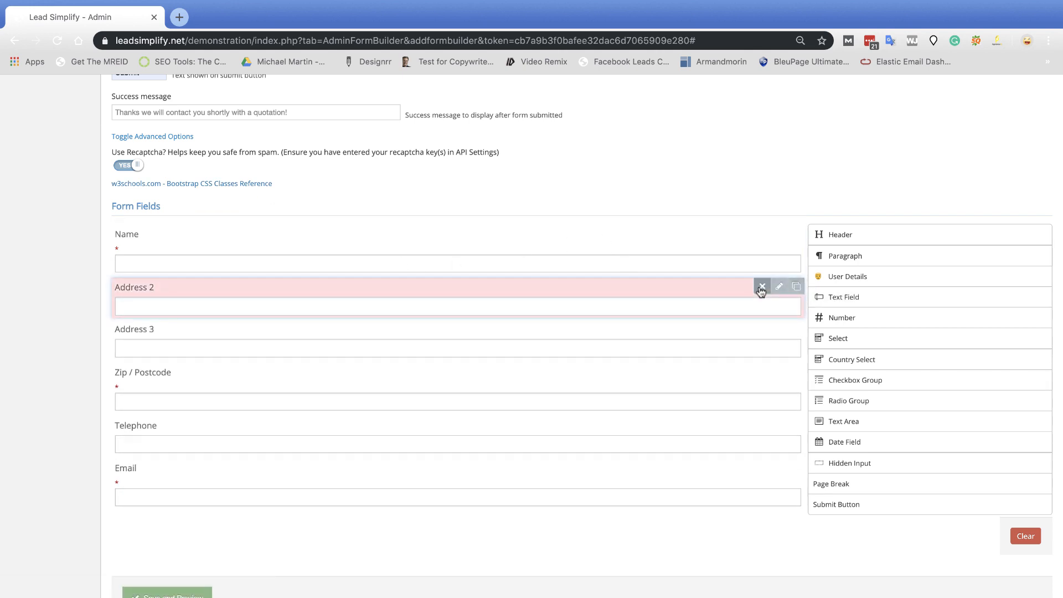
left_click(762, 287)
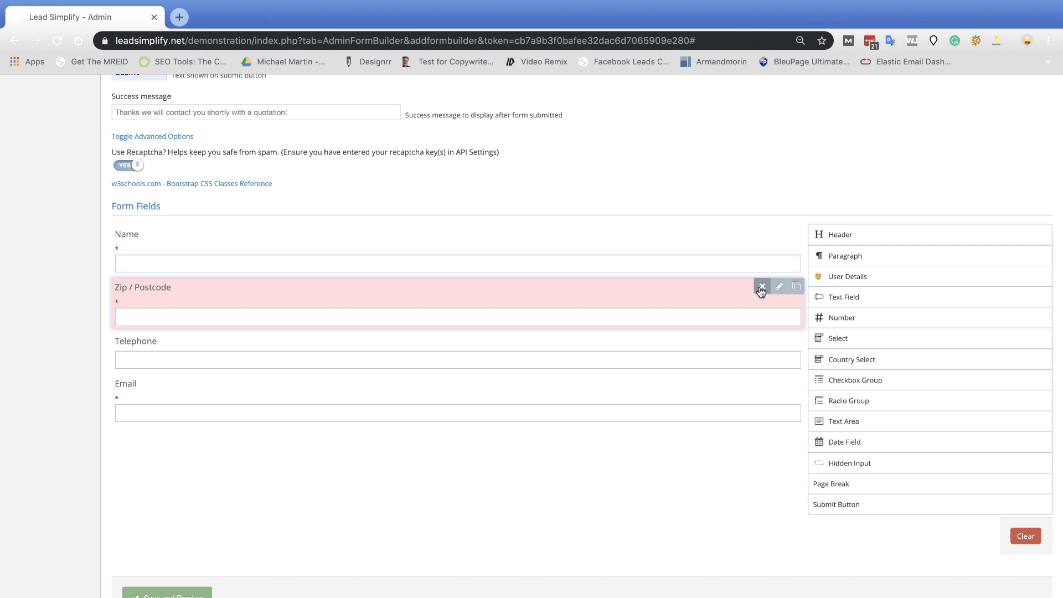
left_click(762, 287)
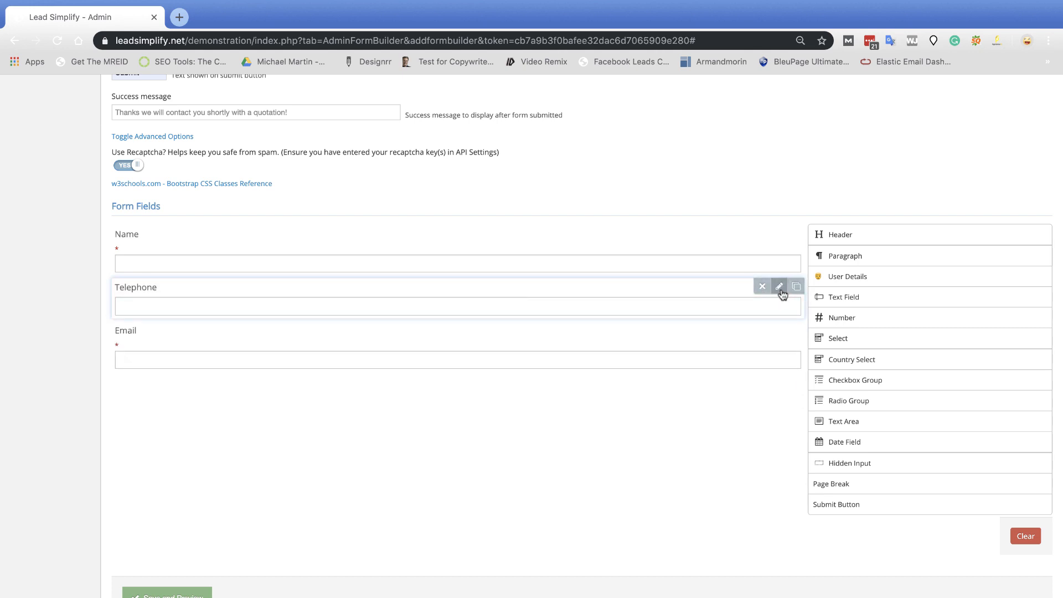
Make the Telephone field required and close its settings
left_click(780, 287)
left_click(249, 316)
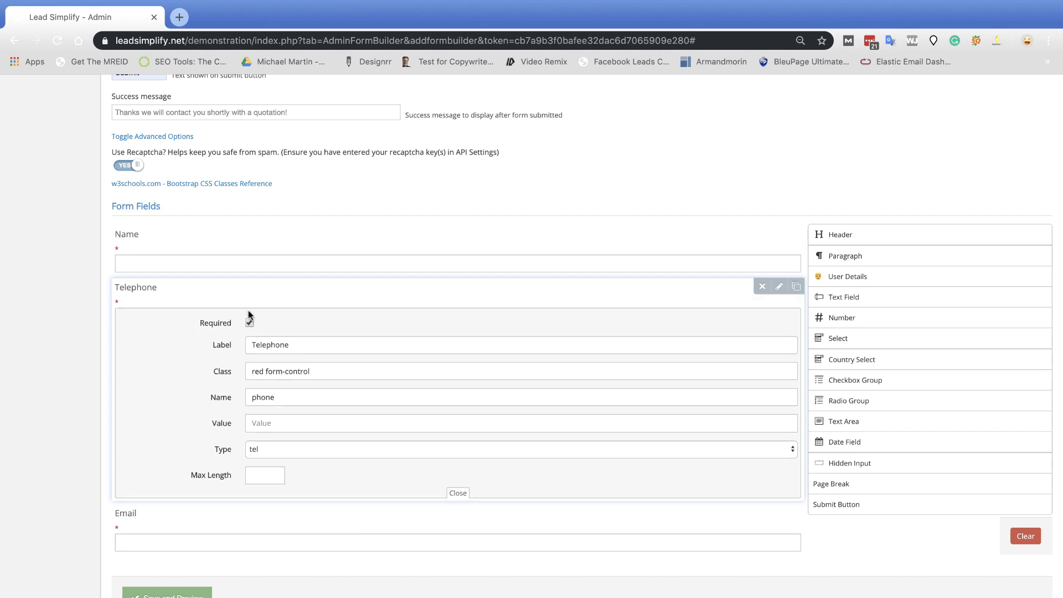
left_click(780, 287)
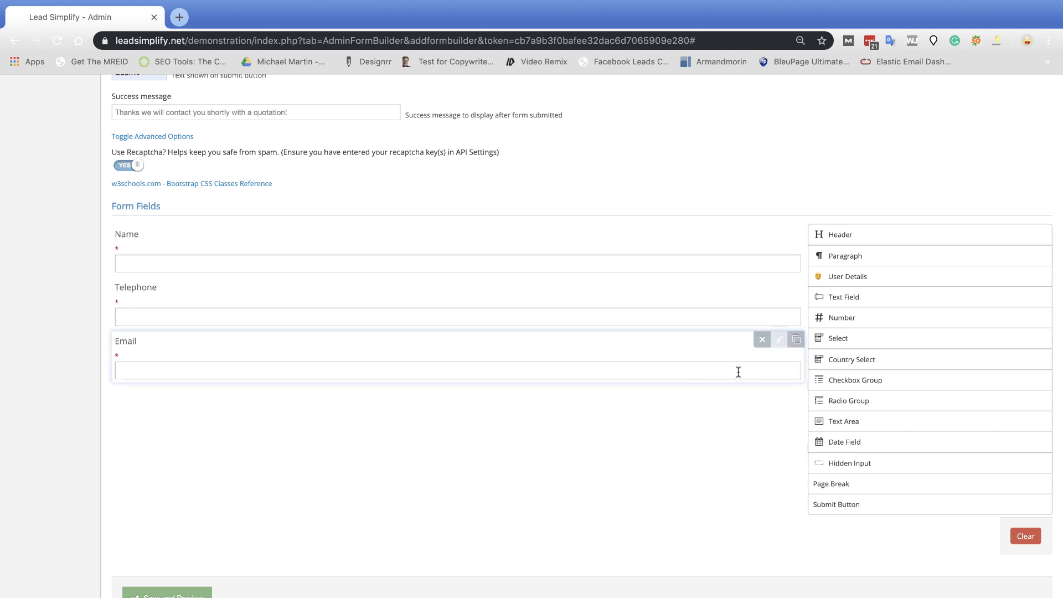
Remove the Email field and relabel the Name field "Brief Description of Service Needed"
left_click(762, 340)
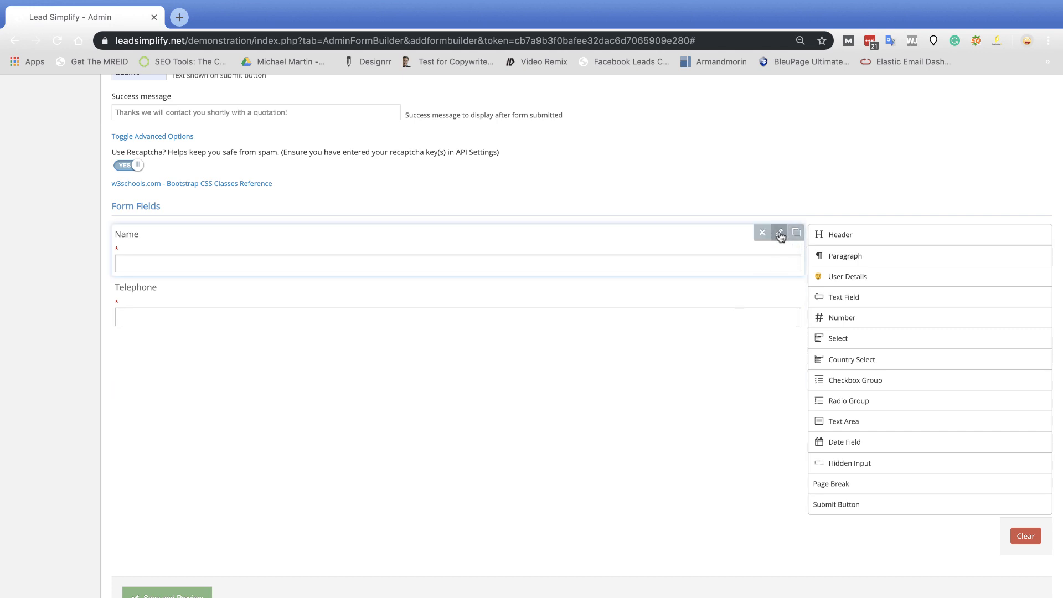
left_click(780, 235)
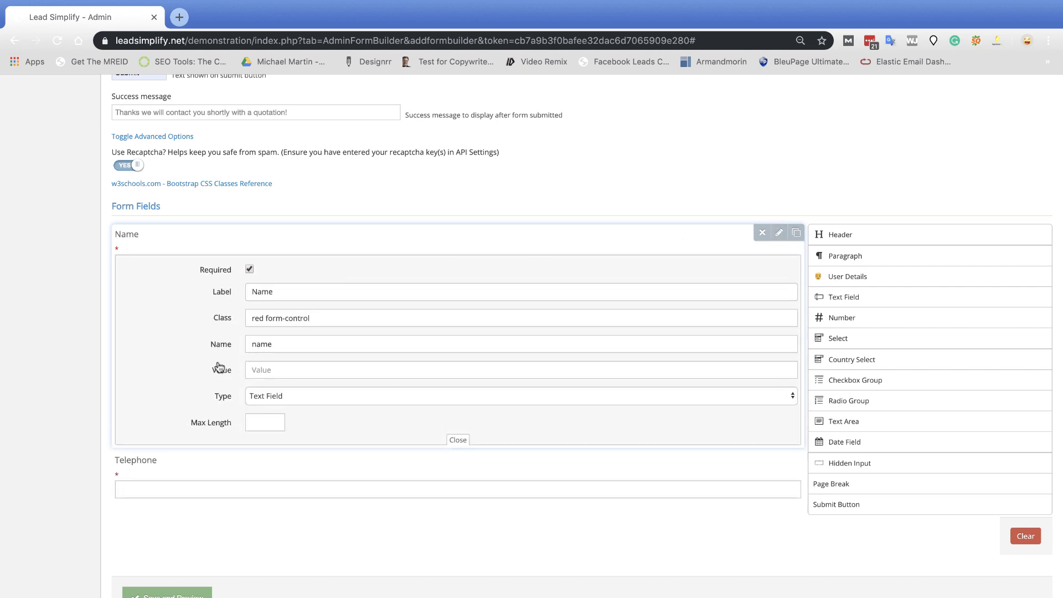
double_click(267, 345)
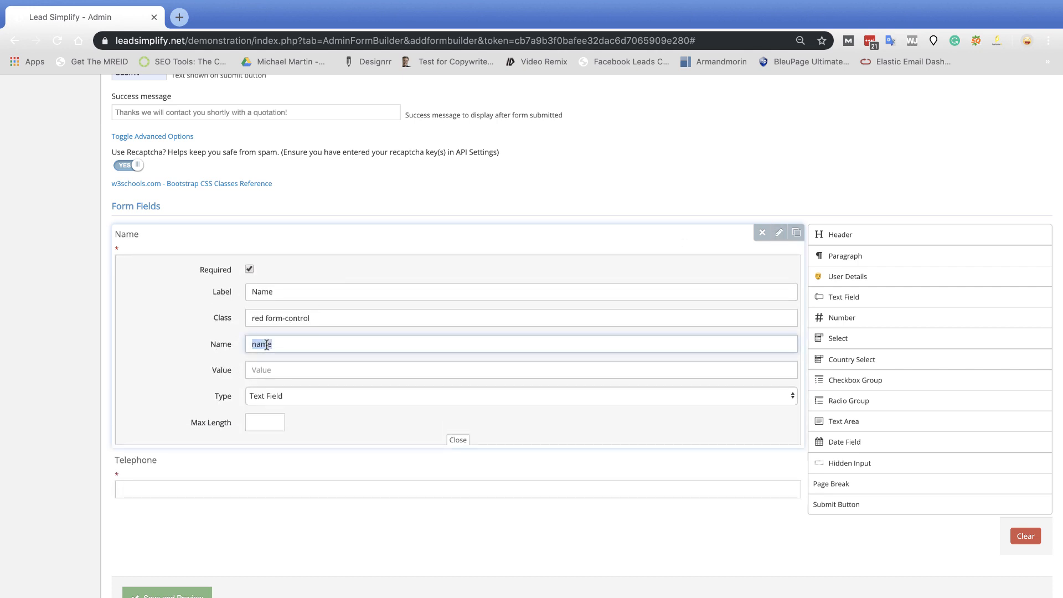
double_click(279, 292)
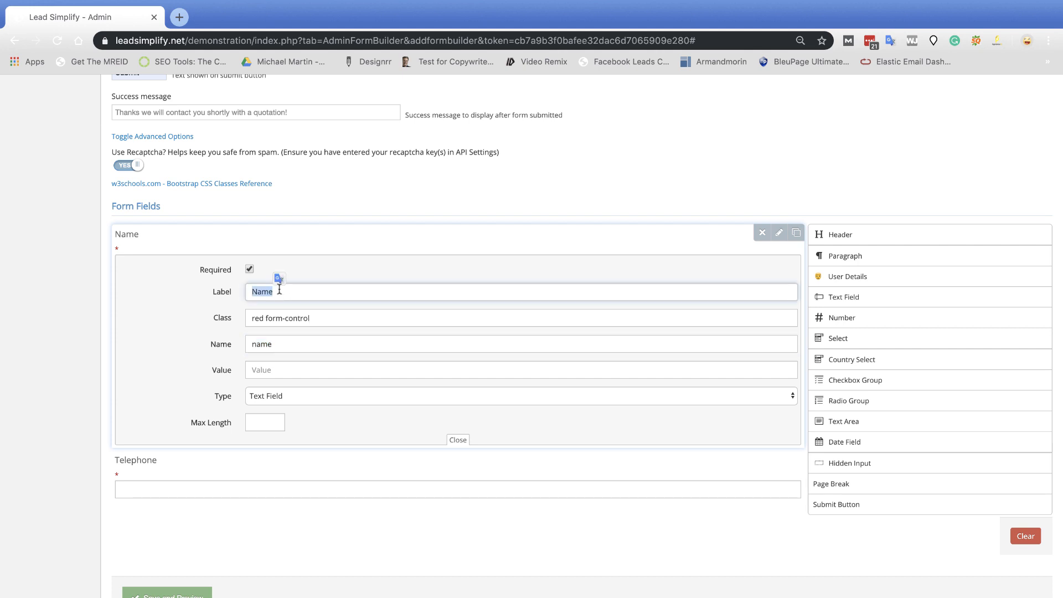
type("Brief Description of Ser")
type("vice Needed")
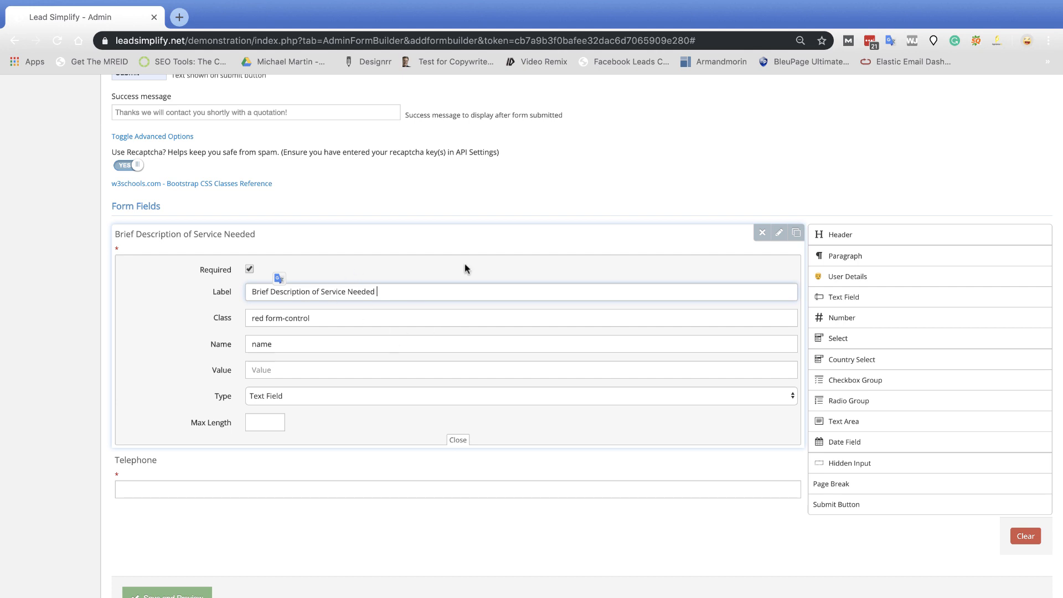
left_click(779, 232)
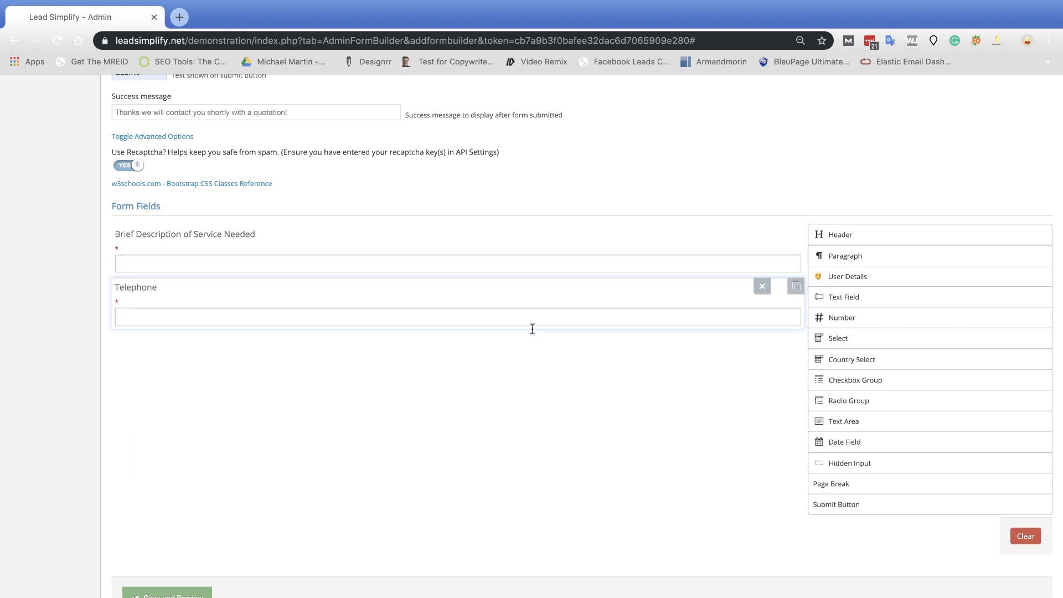
Insert a page break above the Telephone field and relabel that field "Your Telephone Number"
left_click_drag(837, 486, 423, 294)
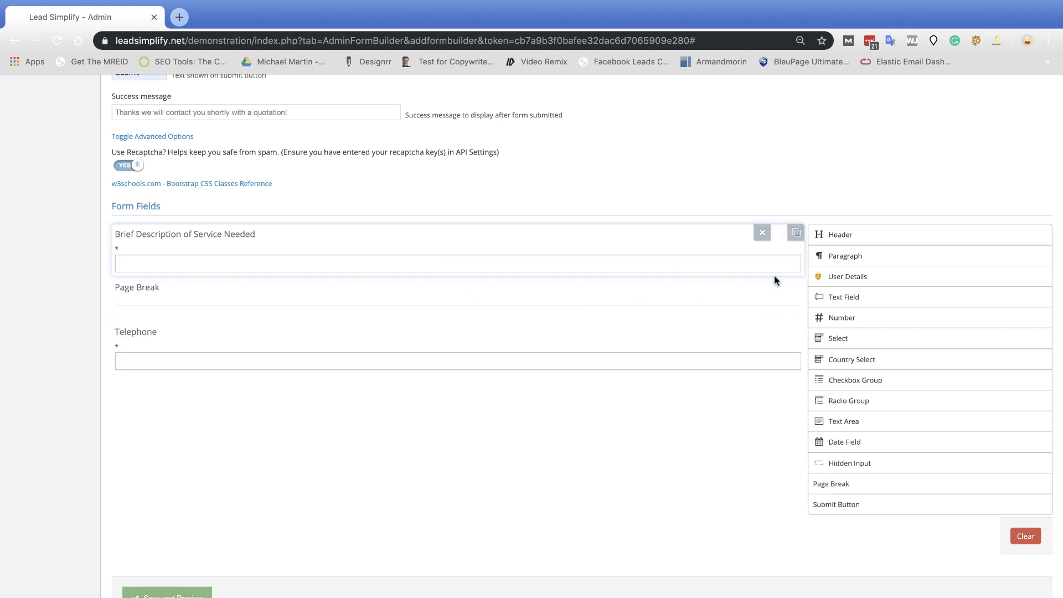
left_click(781, 331)
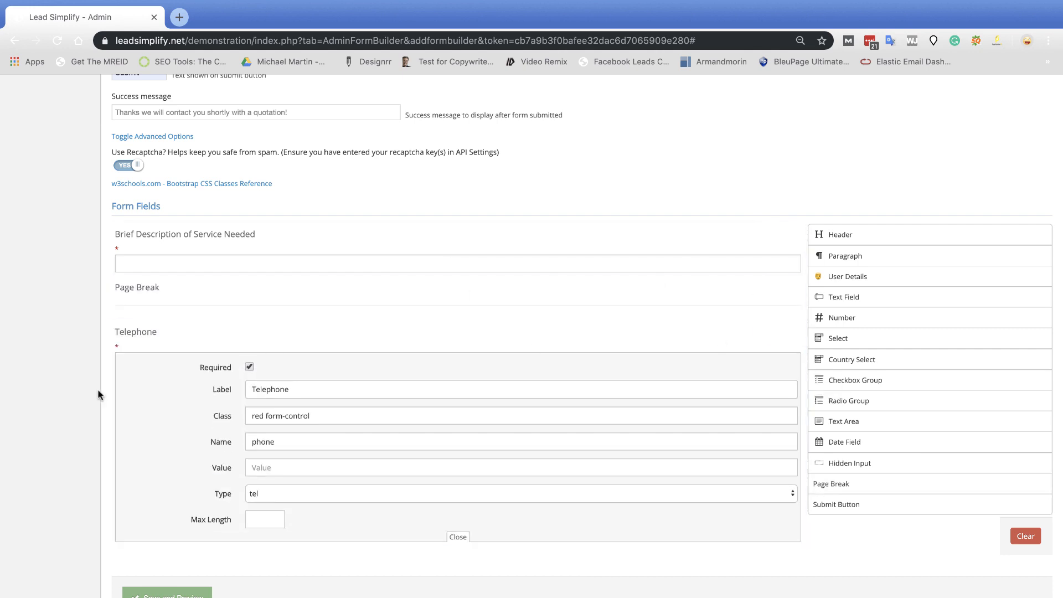
left_click(251, 388)
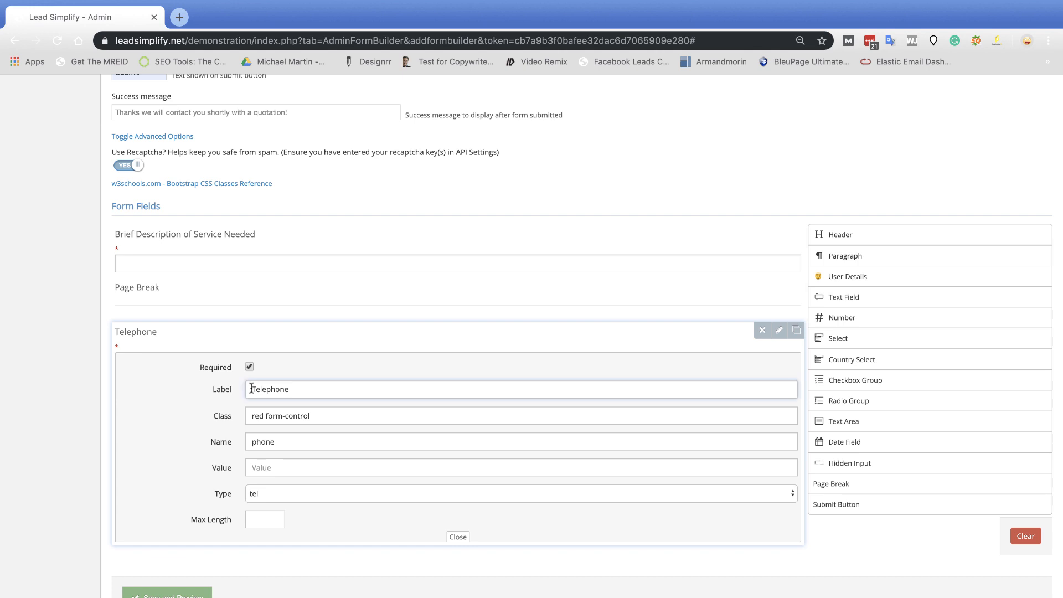
type("Your Telephone Number")
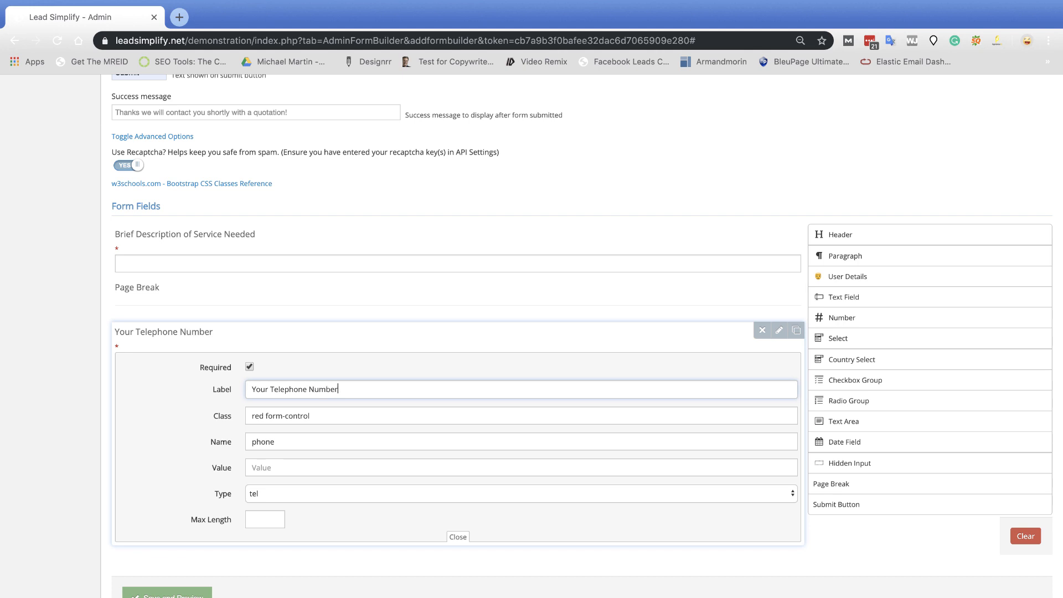
Save the new form and open the Plumber Manchester form's iframe preview on its own page
scroll(449, 397, "down", 3)
left_click(200, 509)
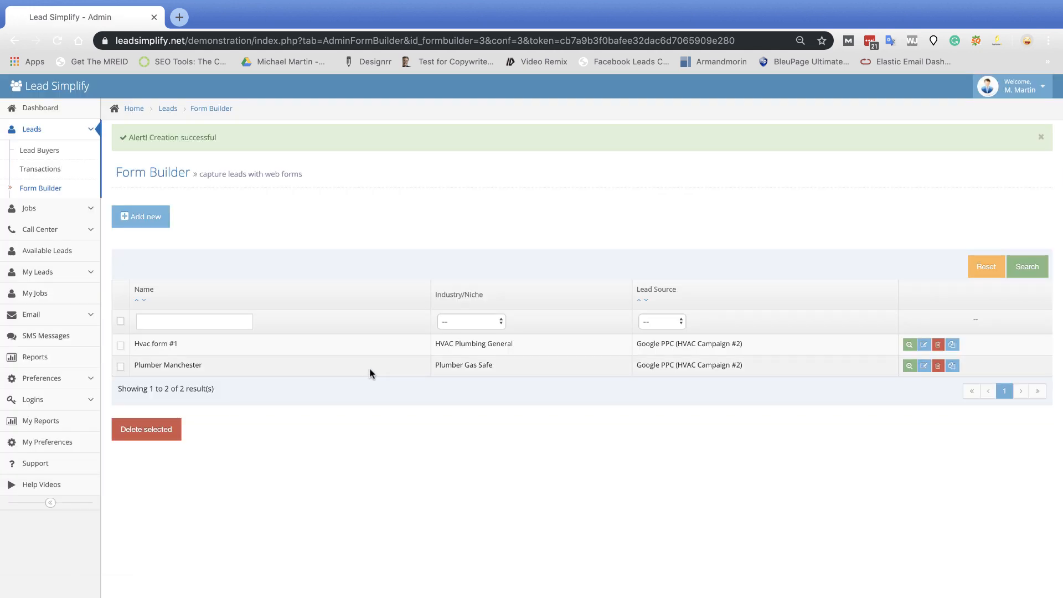
left_click(860, 369)
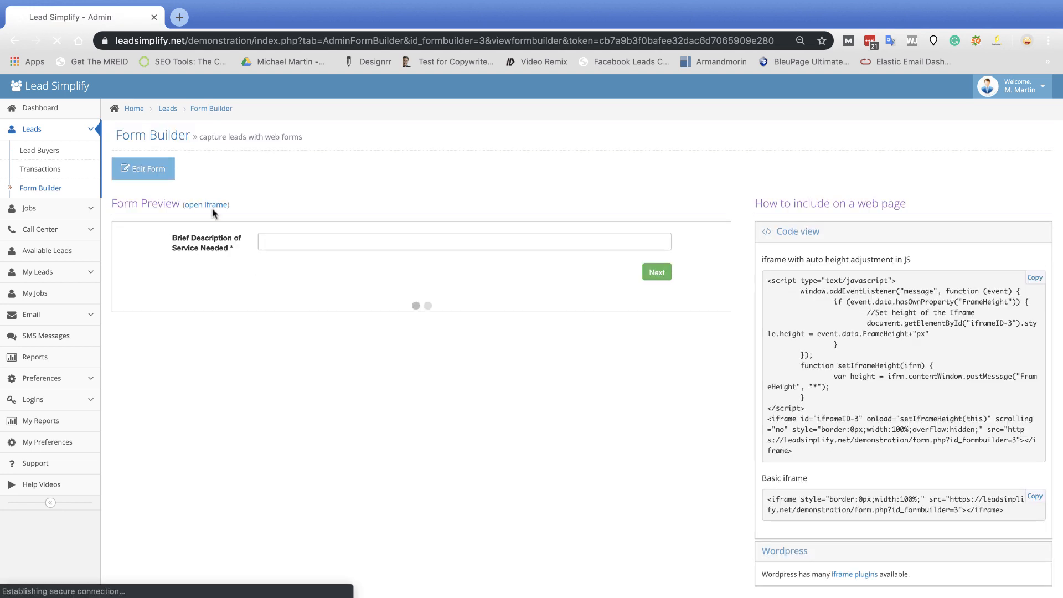
left_click(198, 206)
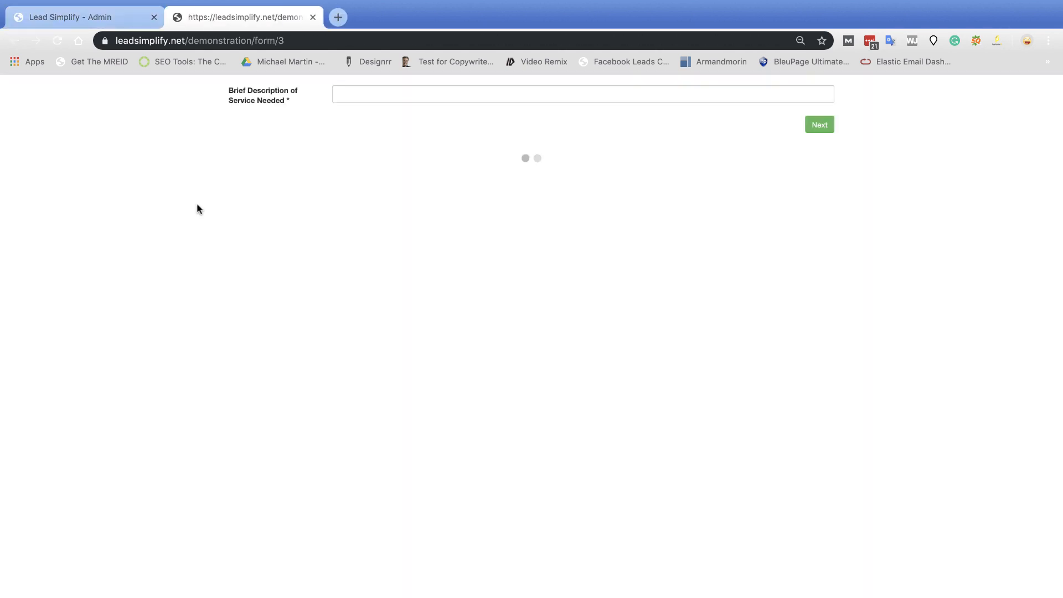
Test the Plumber Manchester form with the description "Want a clown for my kids party", advance to the telephone page and close the preview
left_click(412, 95)
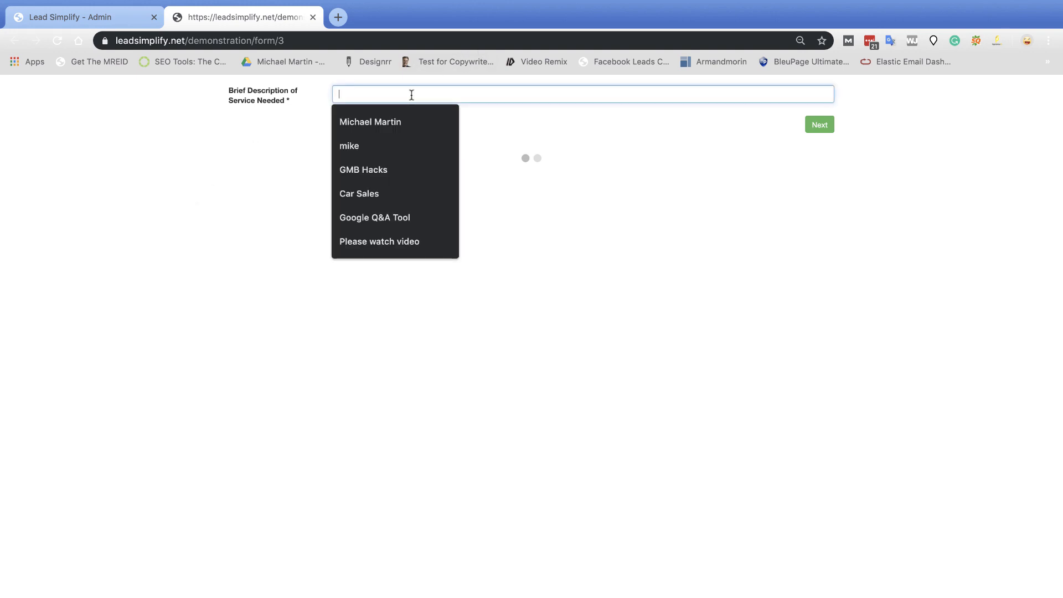
type("Want a ")
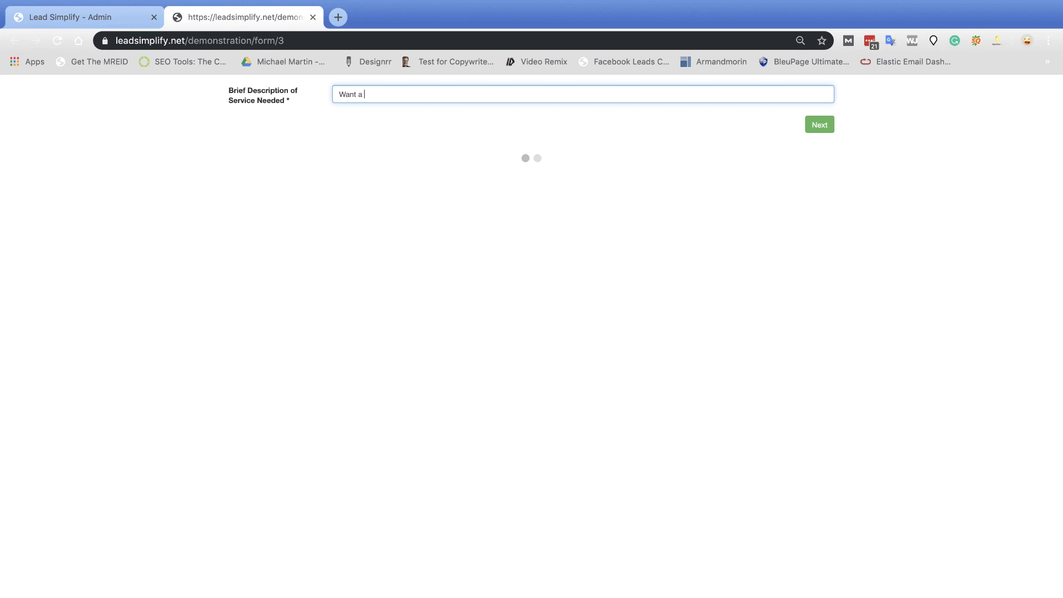
type("clown for my kids party")
left_click(817, 128)
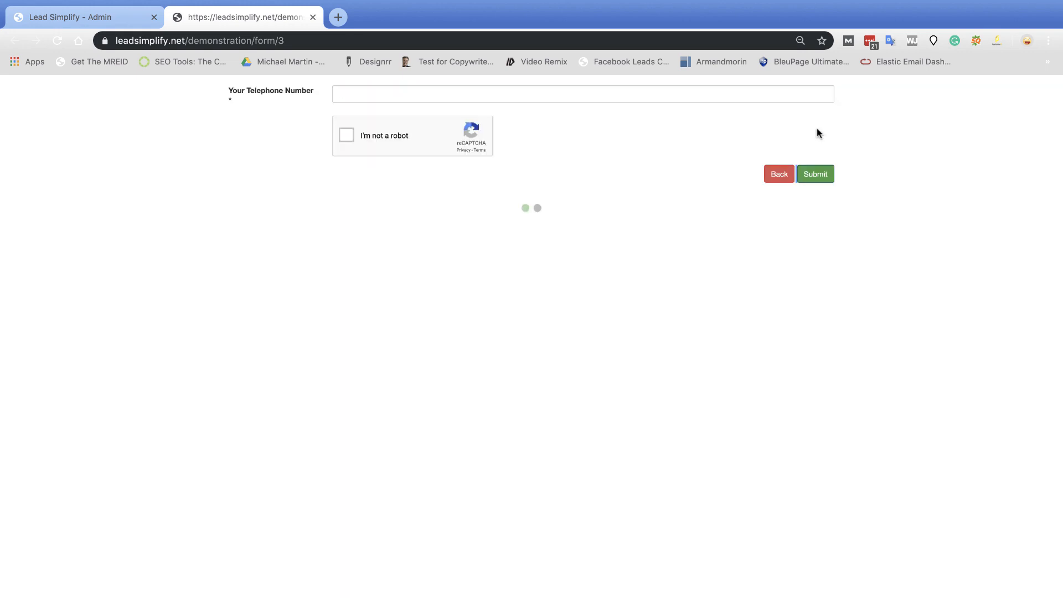
left_click(342, 136)
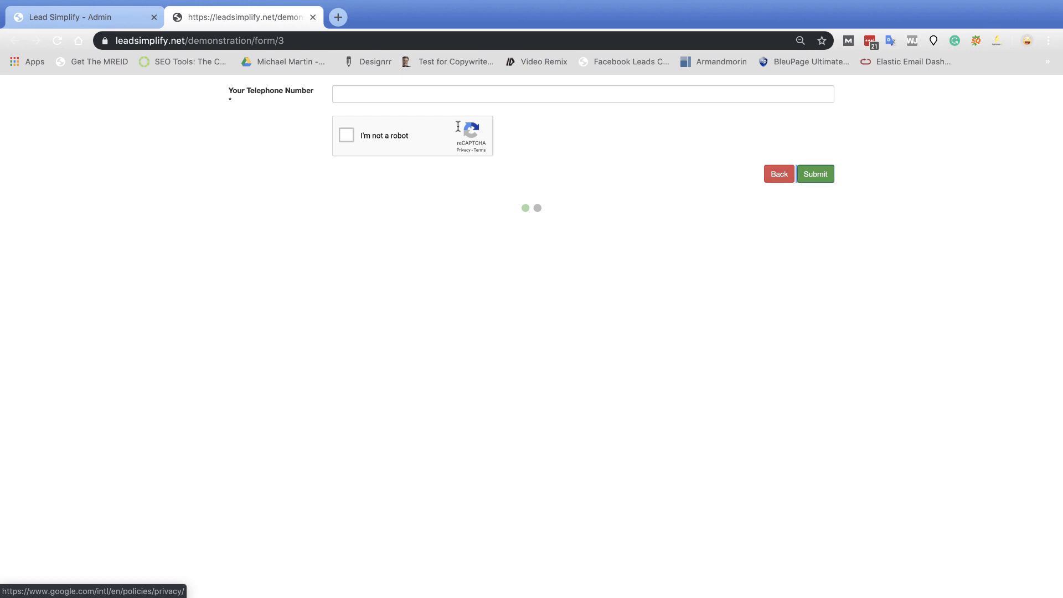
left_click(313, 17)
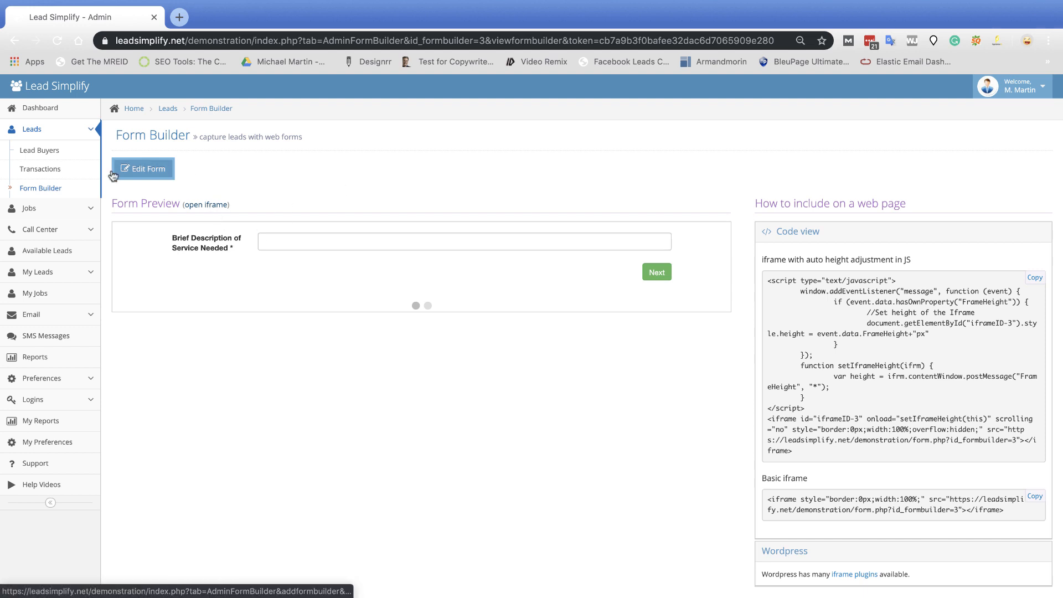
Duplicate the Plumber Manchester form and name the copy "Plumber Liverpool"
left_click(43, 189)
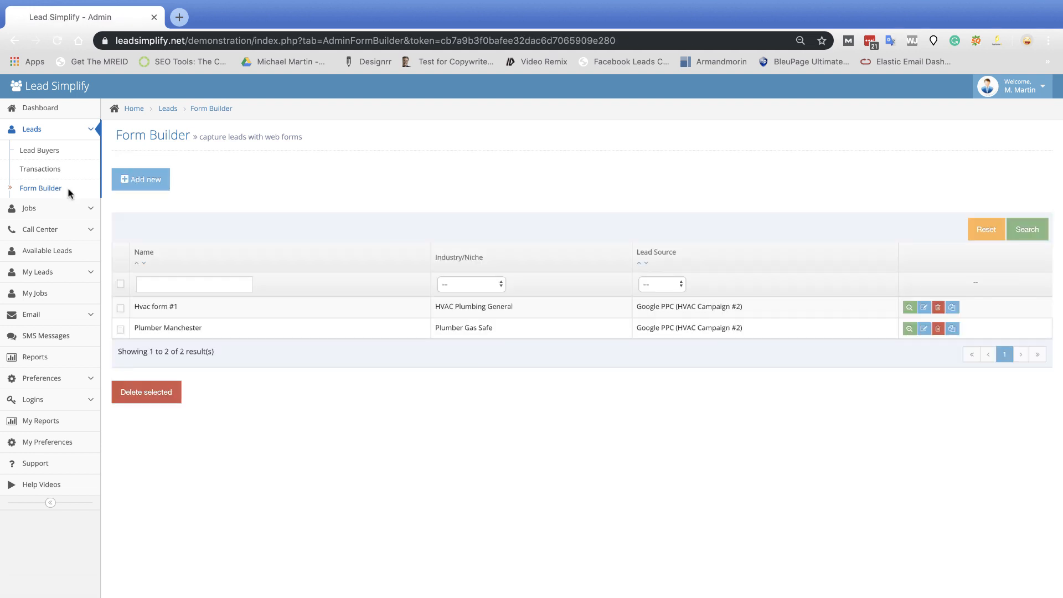
left_click(953, 329)
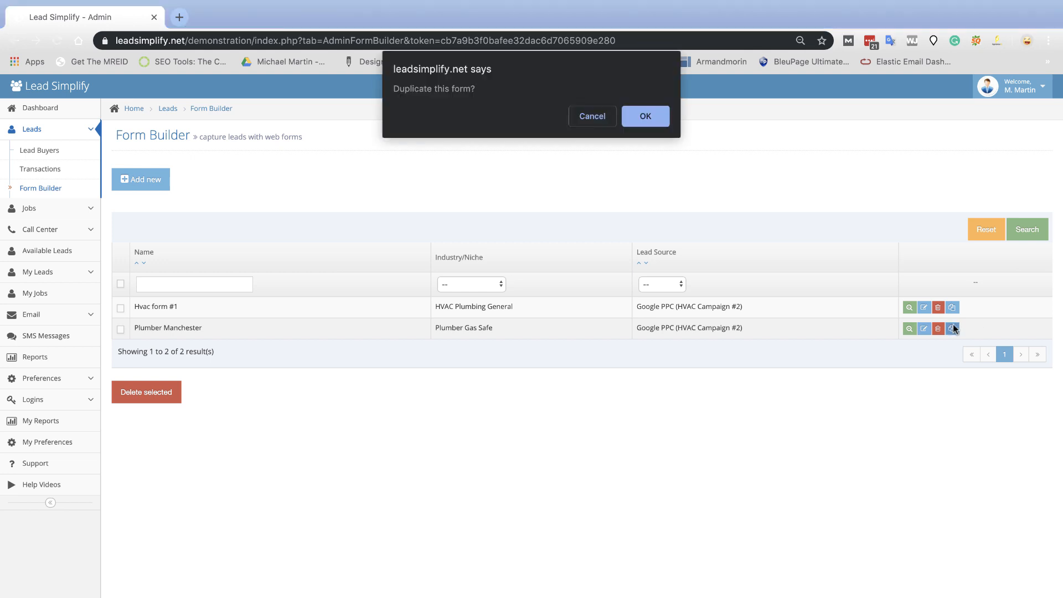
left_click(640, 116)
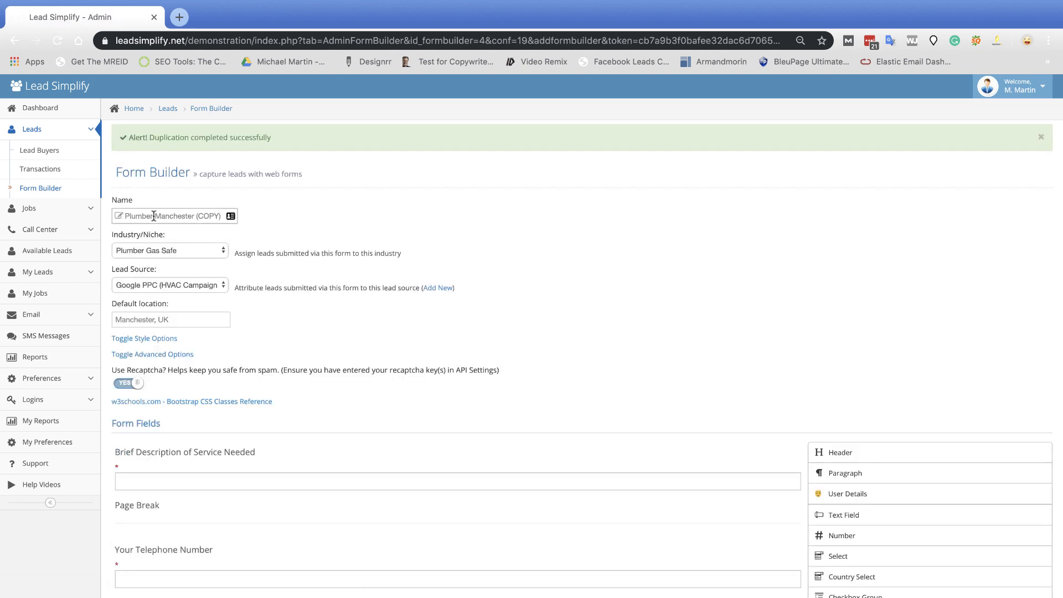
left_click_drag(154, 216, 224, 217)
type("Liverpool")
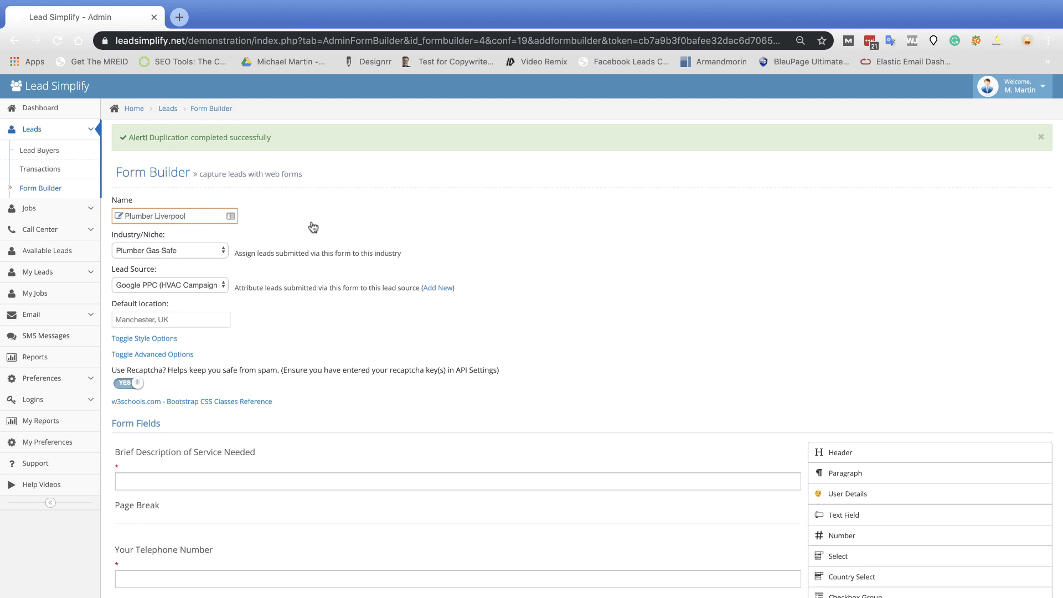
Set the duplicated form's default location to "Liverpool, UK"
left_click(183, 321)
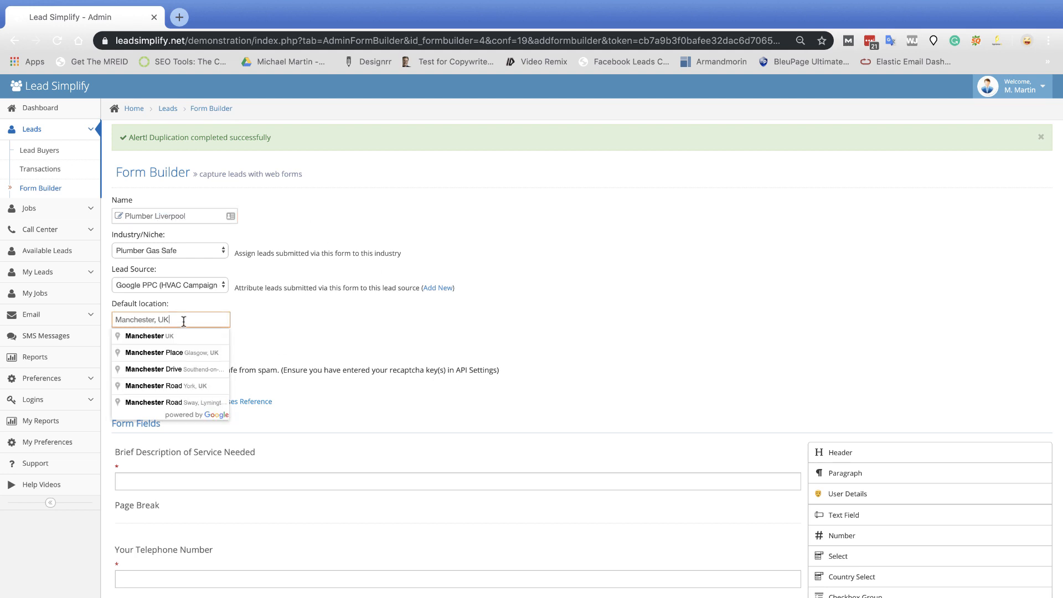
key("Up")
key("BackSpace")
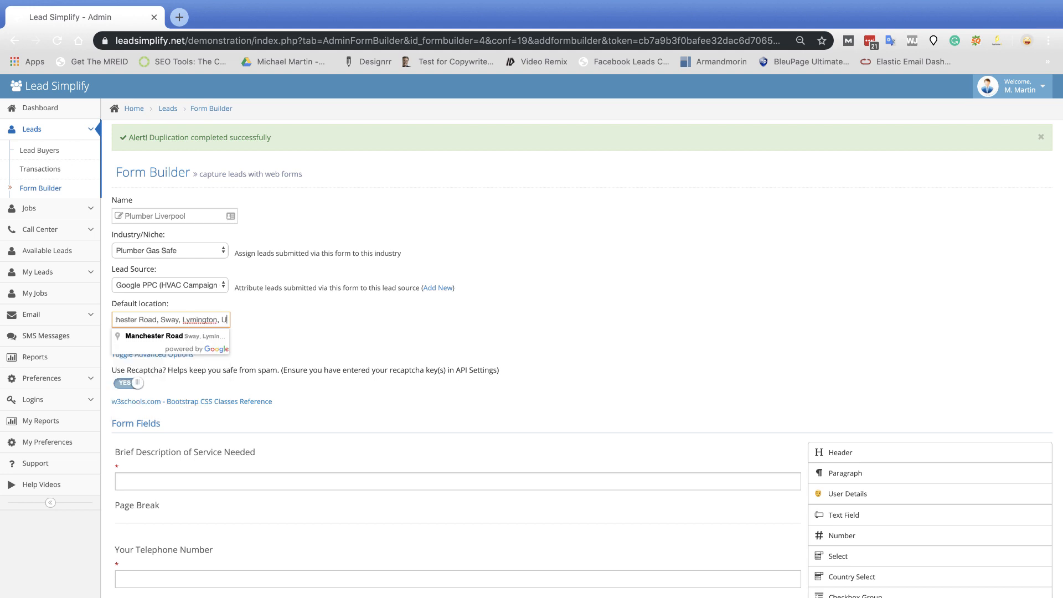
triple_click(164, 322)
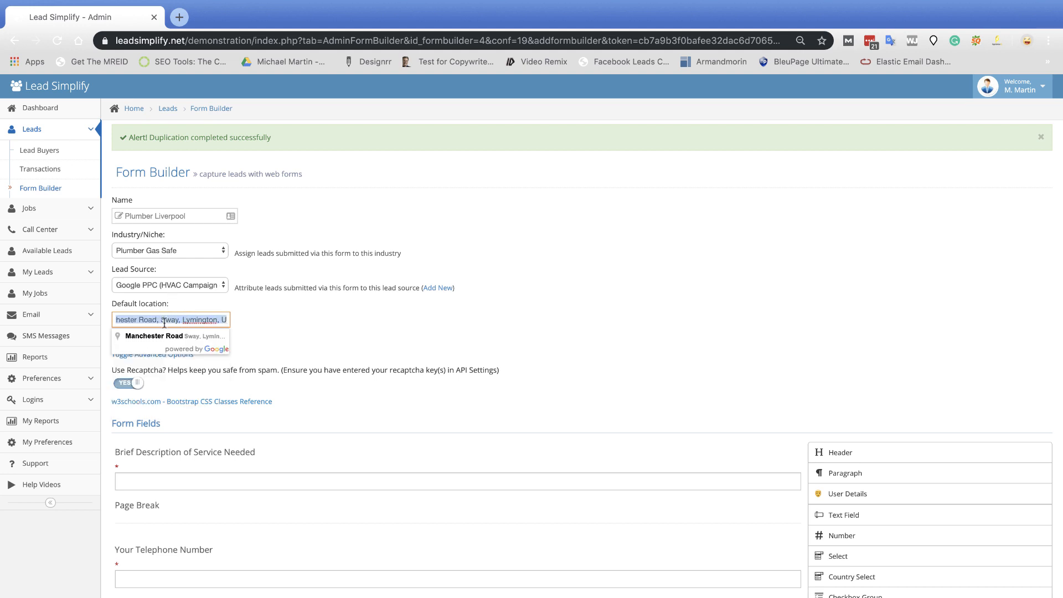
key("BackSpace")
type("Liverpool")
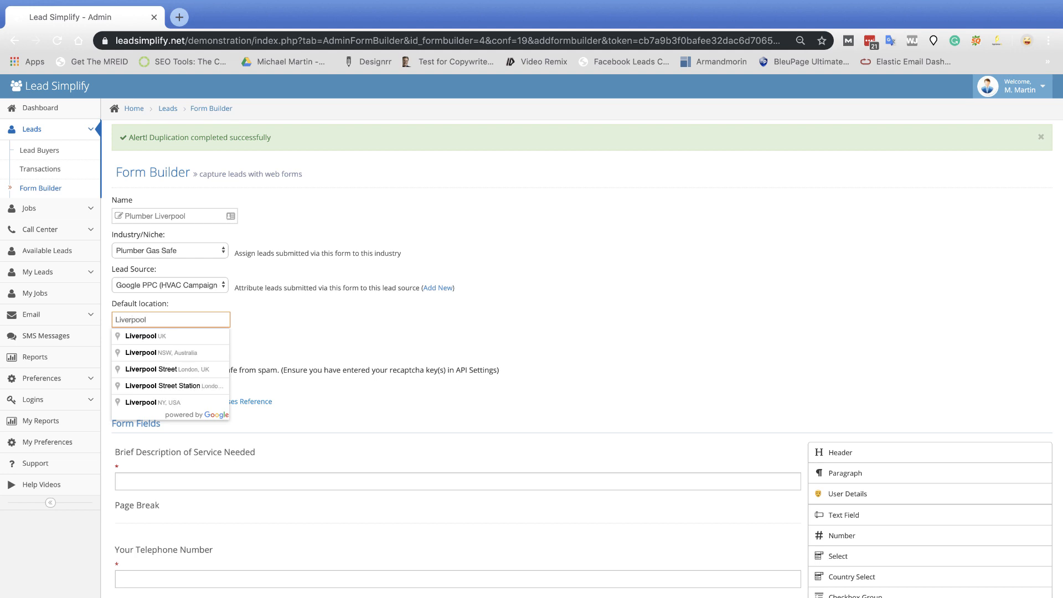
left_click(166, 338)
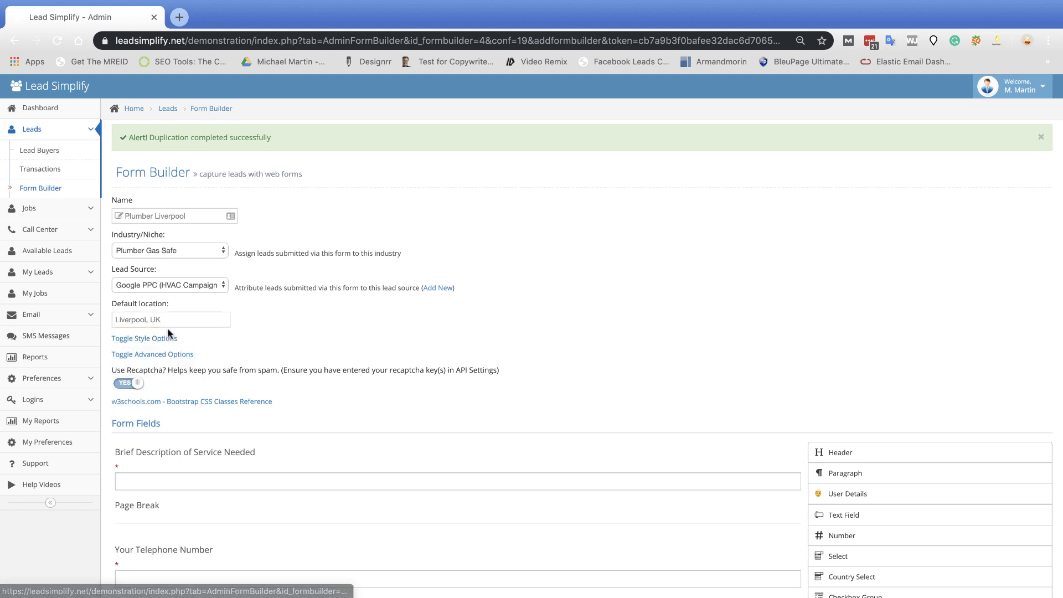
Save the Plumber Liverpool form and open its iframe preview on its own page
scroll(388, 335, "down", 2)
scroll(421, 341, "down", 5)
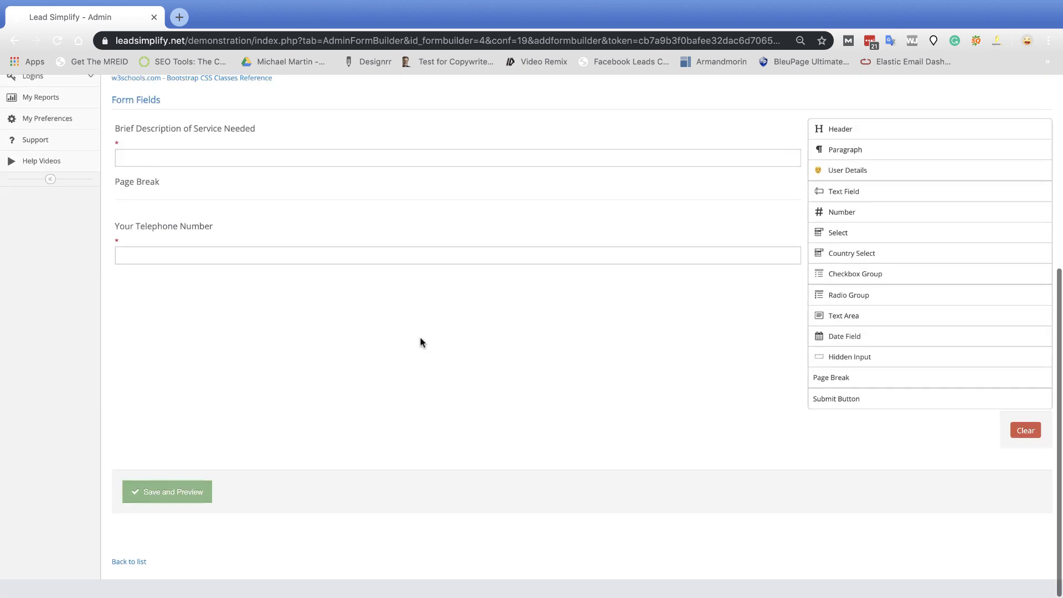
left_click(171, 513)
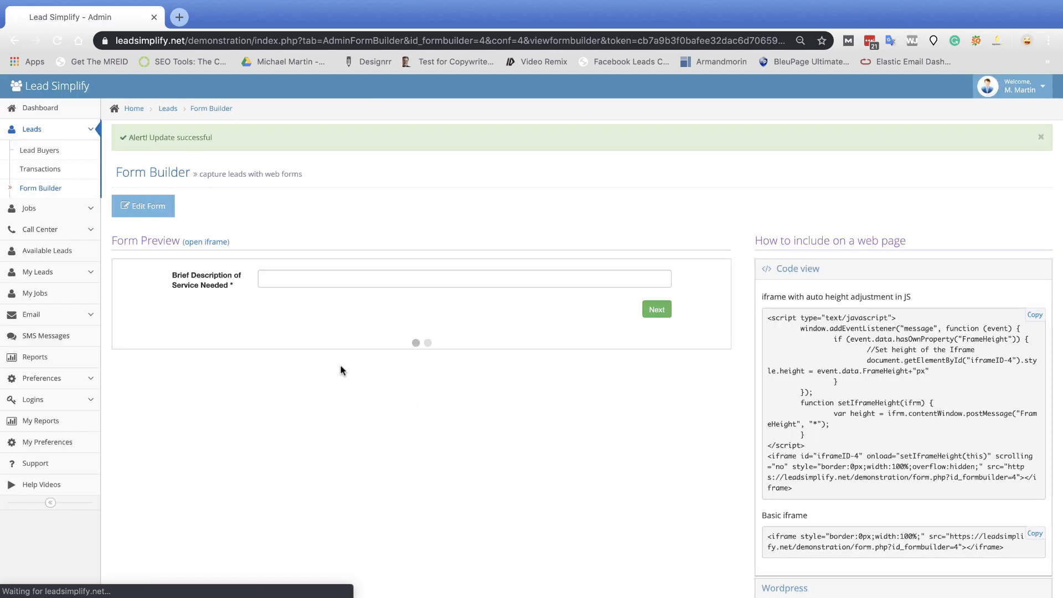
left_click(205, 242)
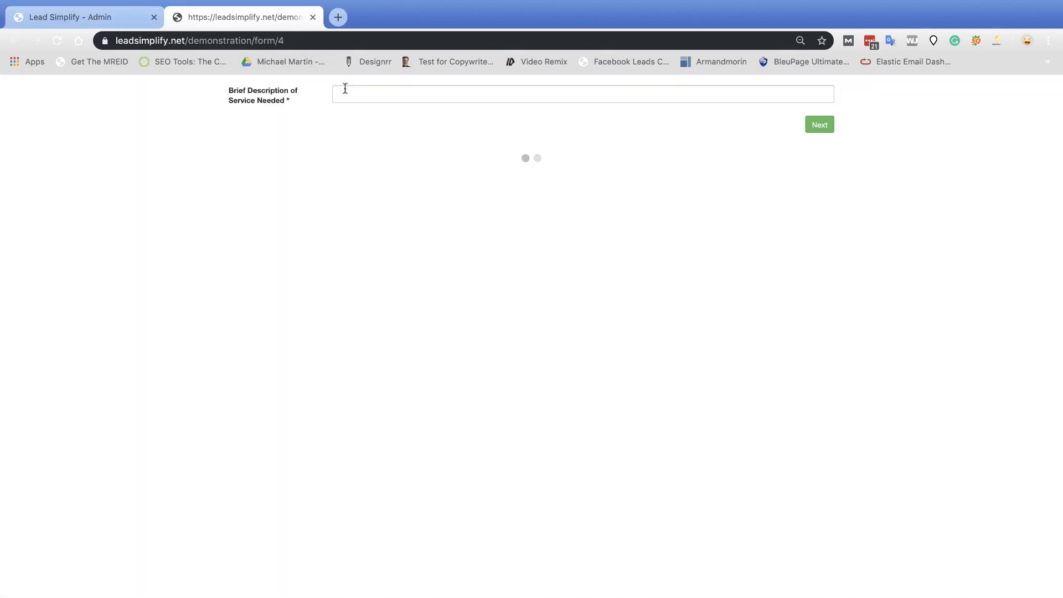
Test the Plumber Liverpool form with "I want a clown for my kids party", advance to the telephone page and close the preview
left_click(345, 88)
type("I want")
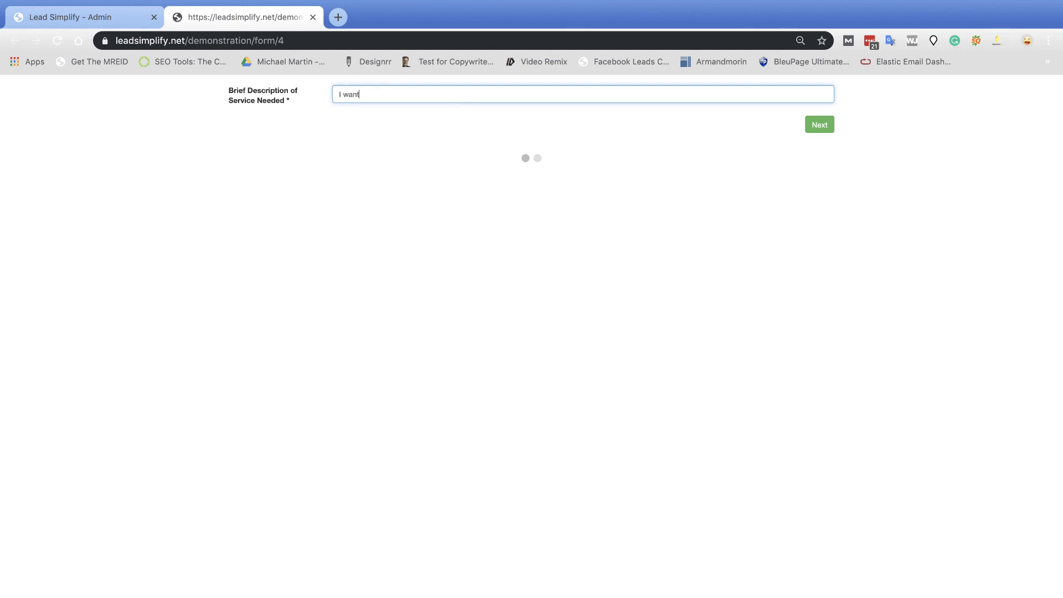
type(" a clown for my kids party")
left_click(819, 124)
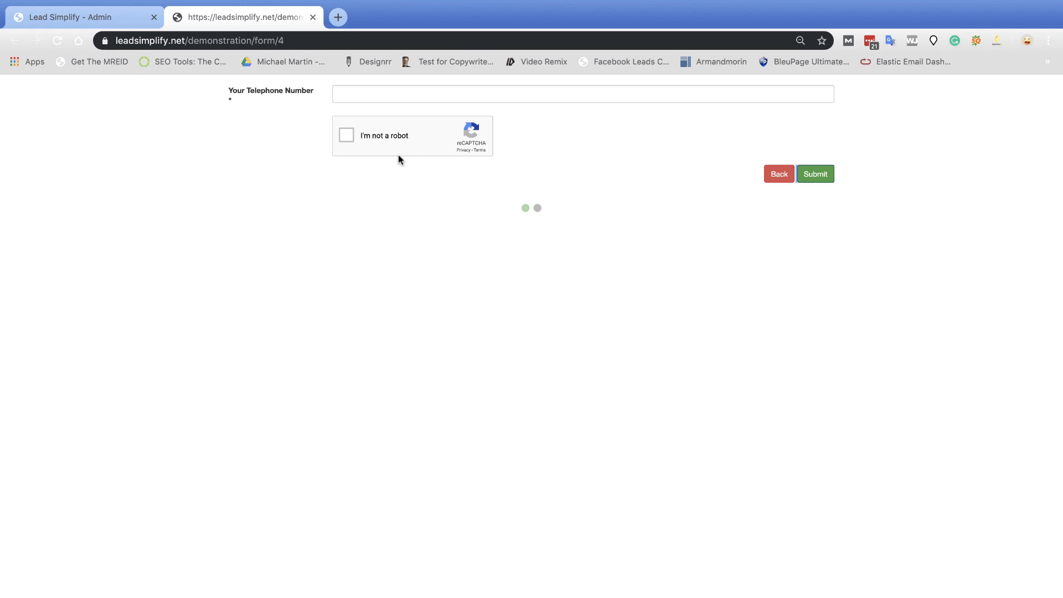
left_click(313, 18)
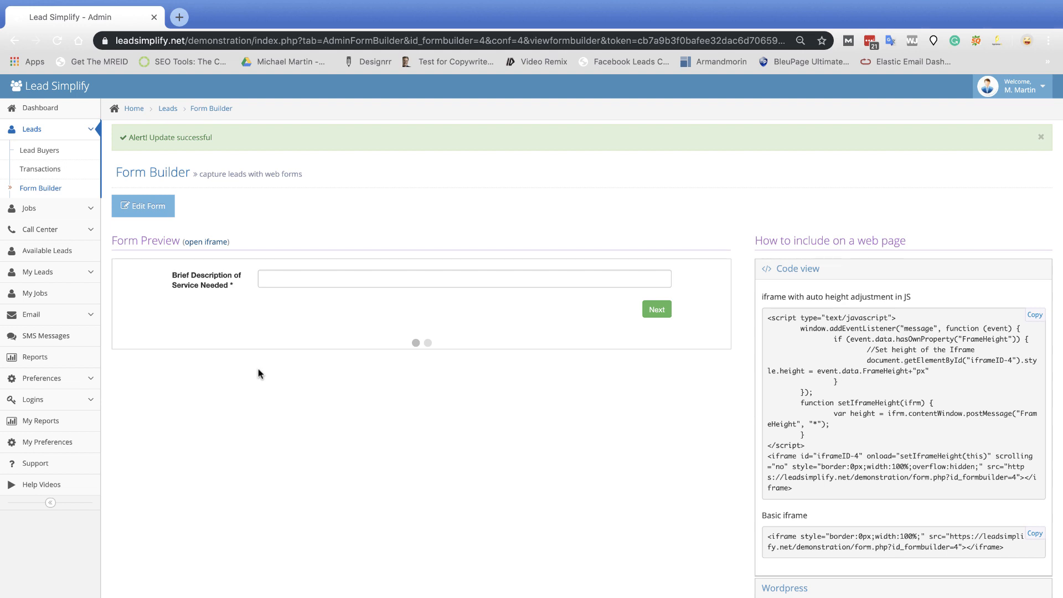
Reopen the Plumber Liverpool form for editing and set its industry/niche to Air Conditioning Repairs
left_click(159, 206)
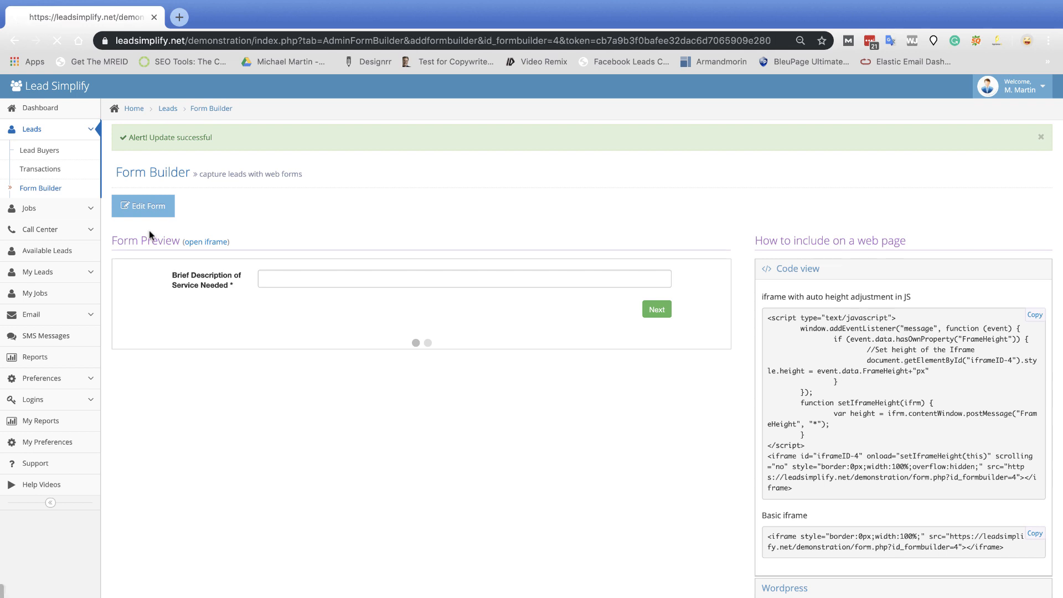
left_click(150, 213)
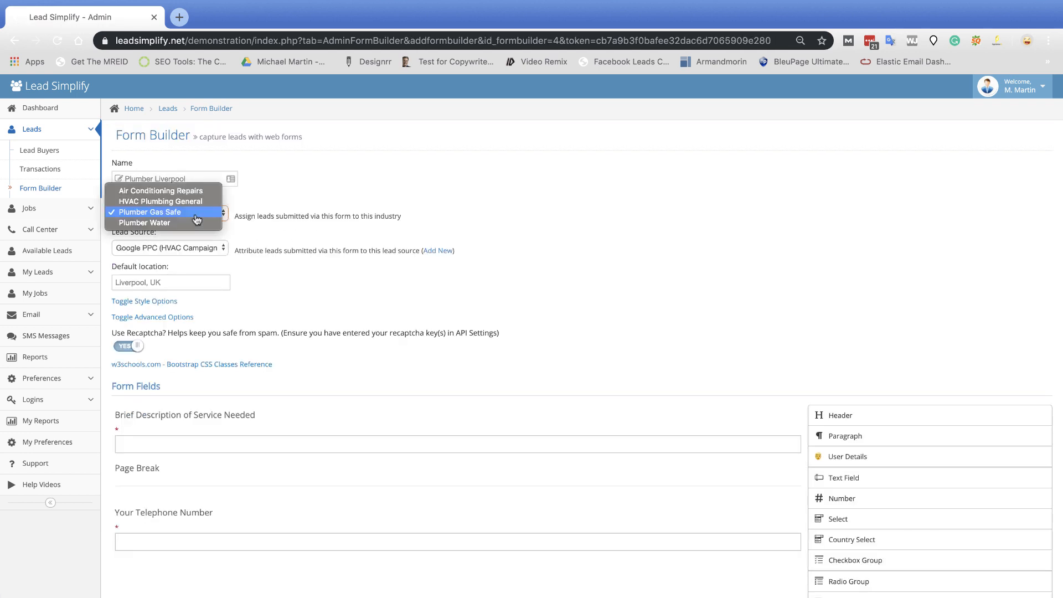
left_click(145, 193)
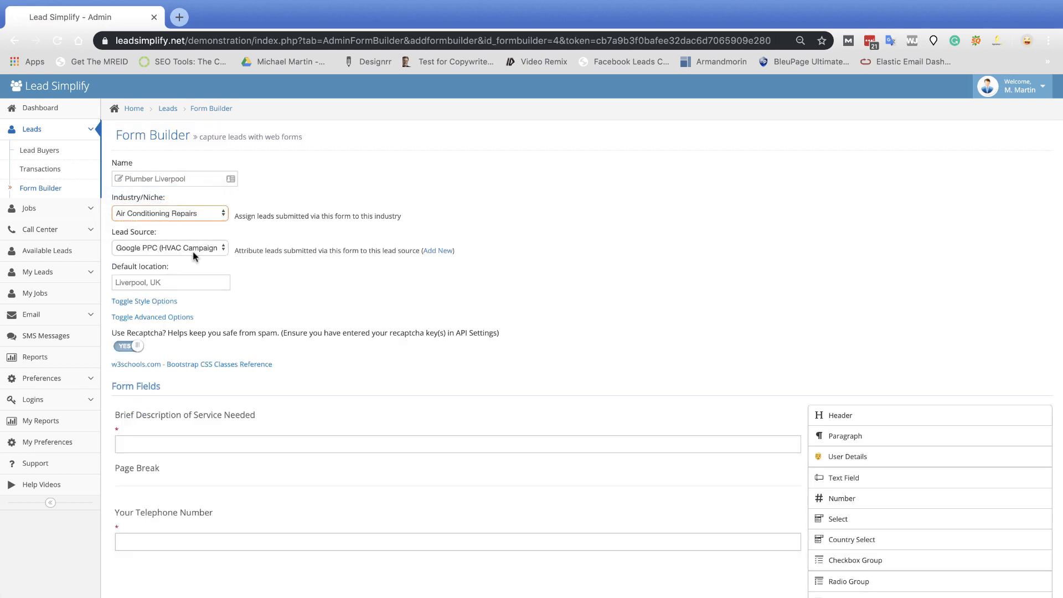
Set the form's default location to "Miami, FL, USA" from the suggested places
left_click(164, 284)
triple_click(165, 287)
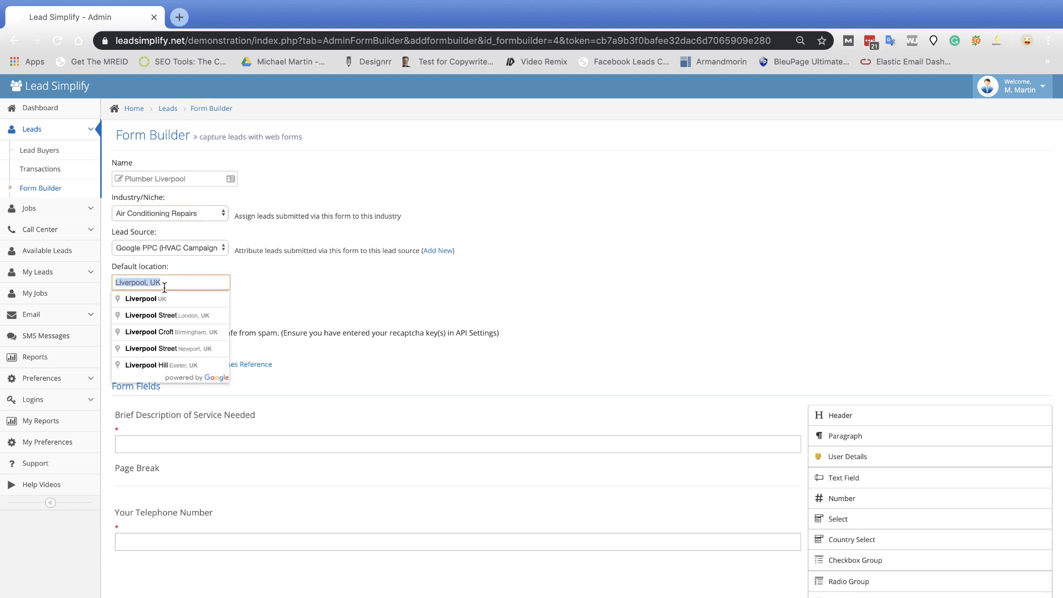
type("miami")
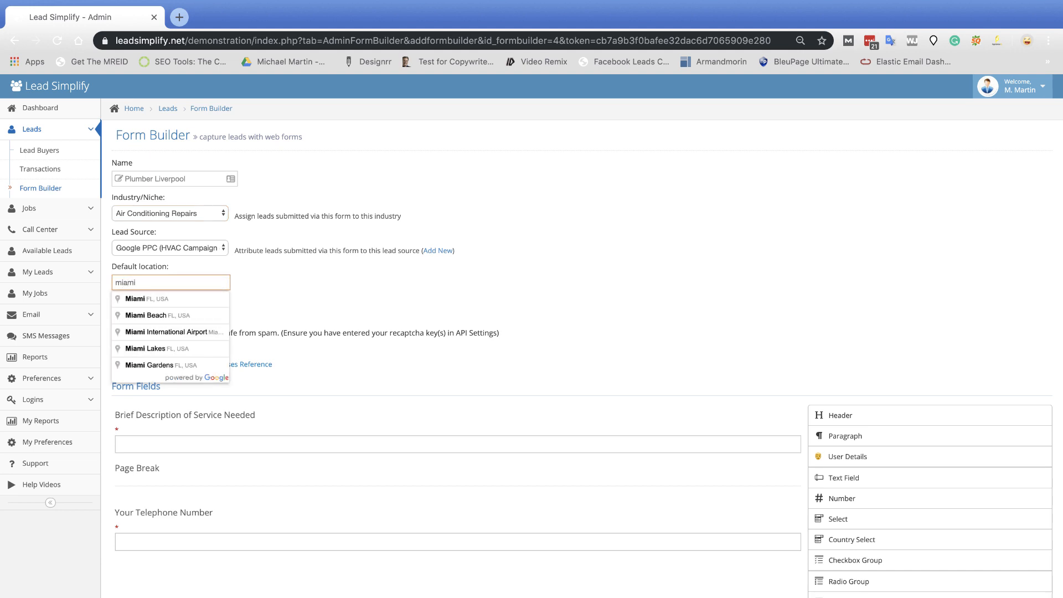
left_click(169, 302)
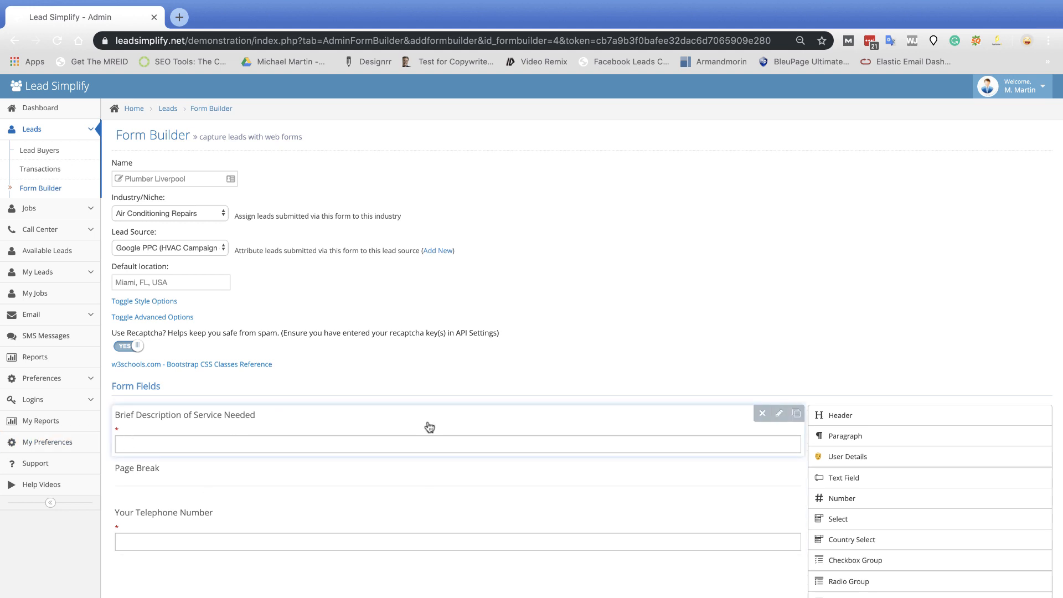
Review the settings of the Brief Description of Service Needed and Your Telephone Number fields, closing each one without edits
left_click(779, 413)
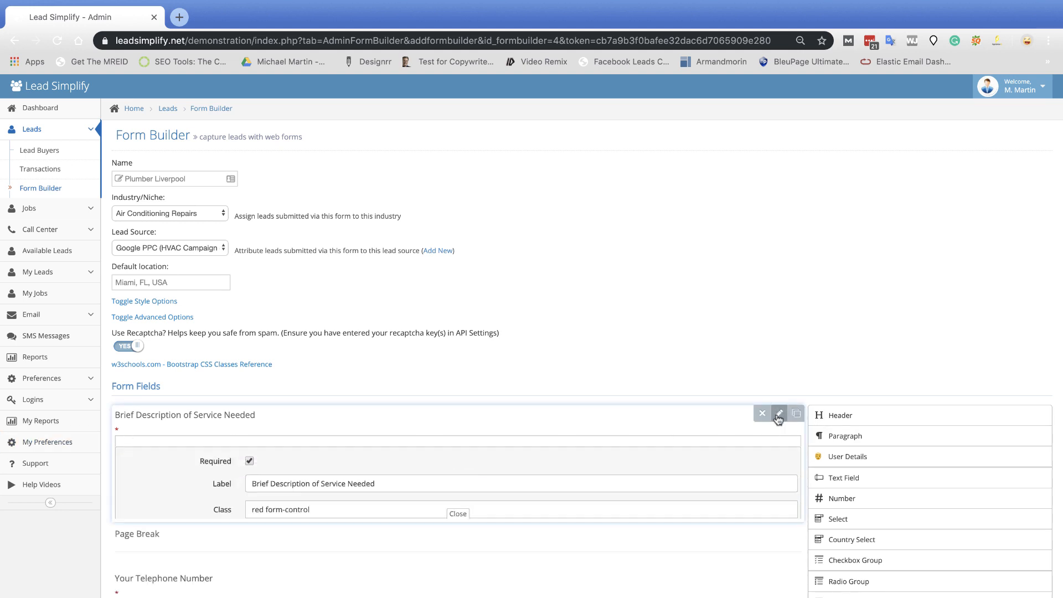
scroll(332, 515, "down", 2)
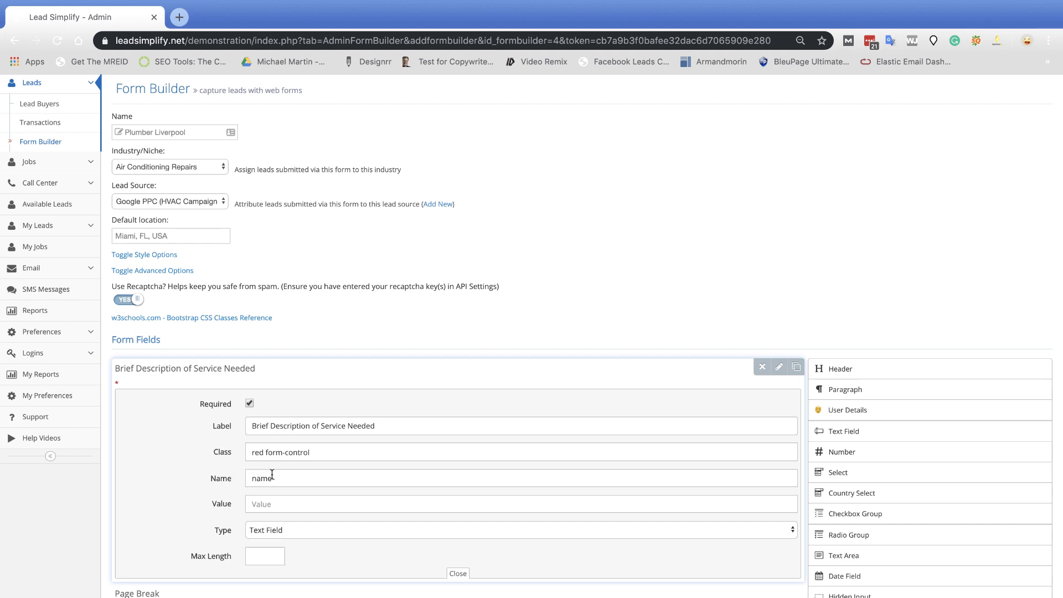
left_click(781, 369)
scroll(688, 370, "down", 1)
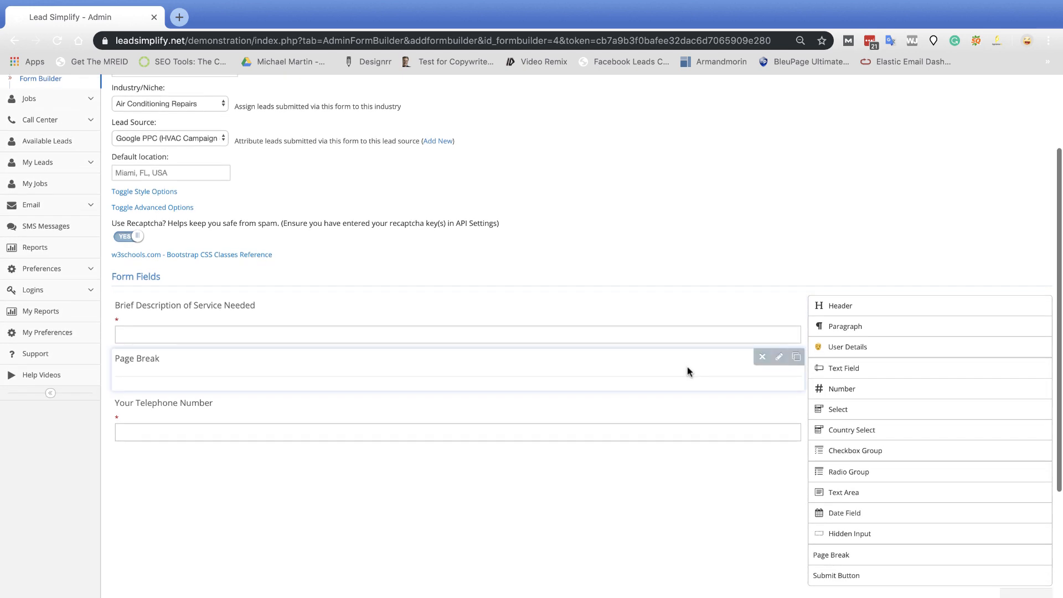
scroll(736, 346, "down", 1)
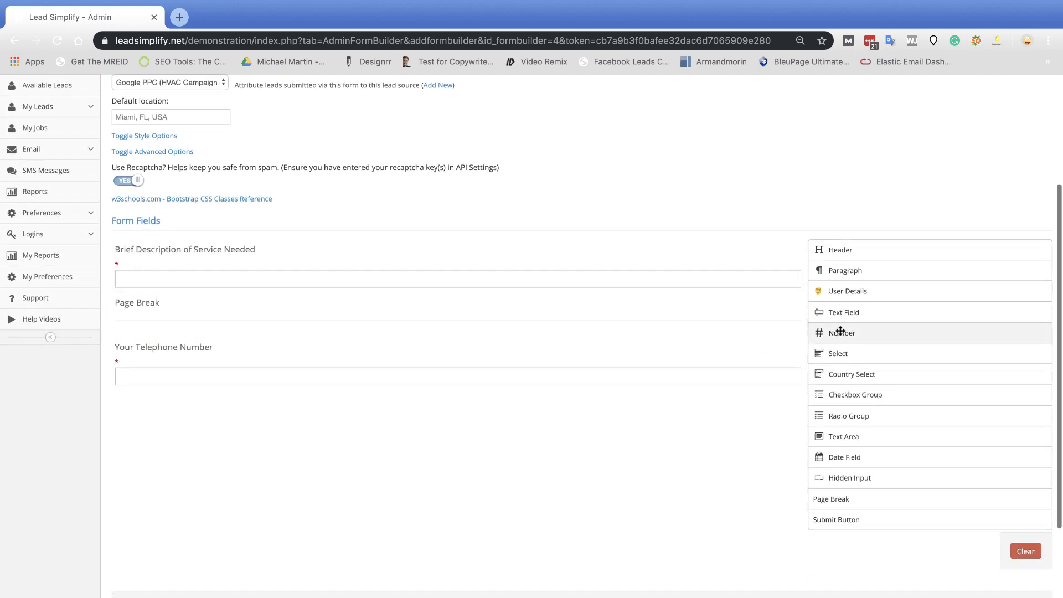
left_click(779, 346)
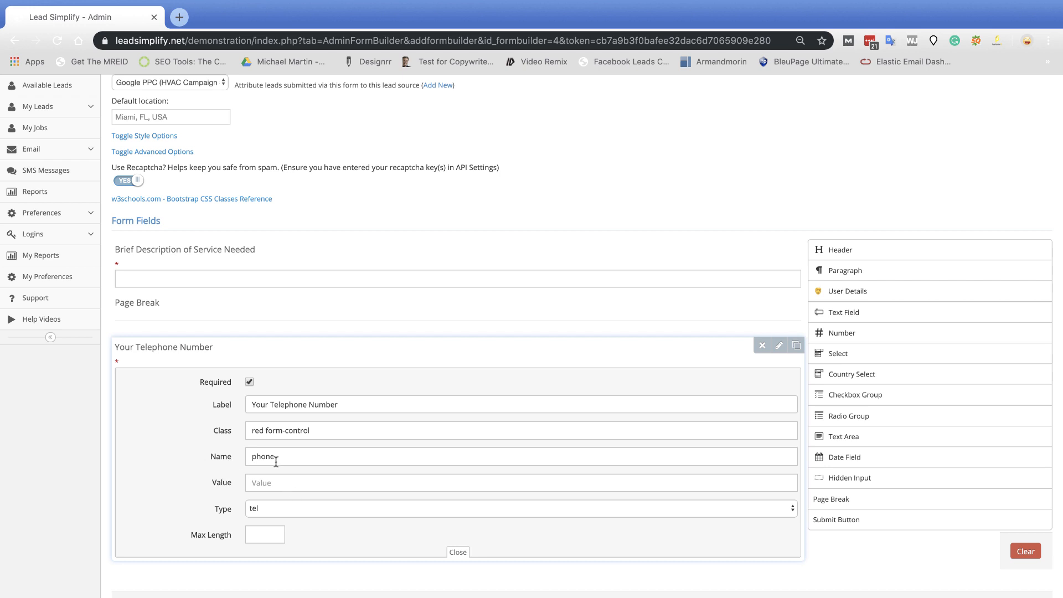
left_click(779, 347)
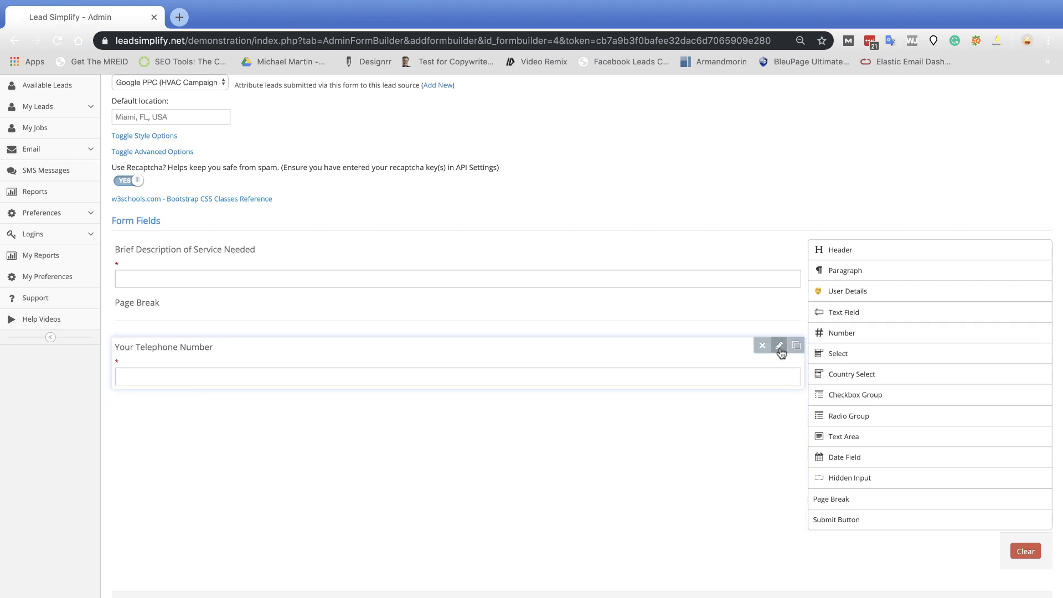